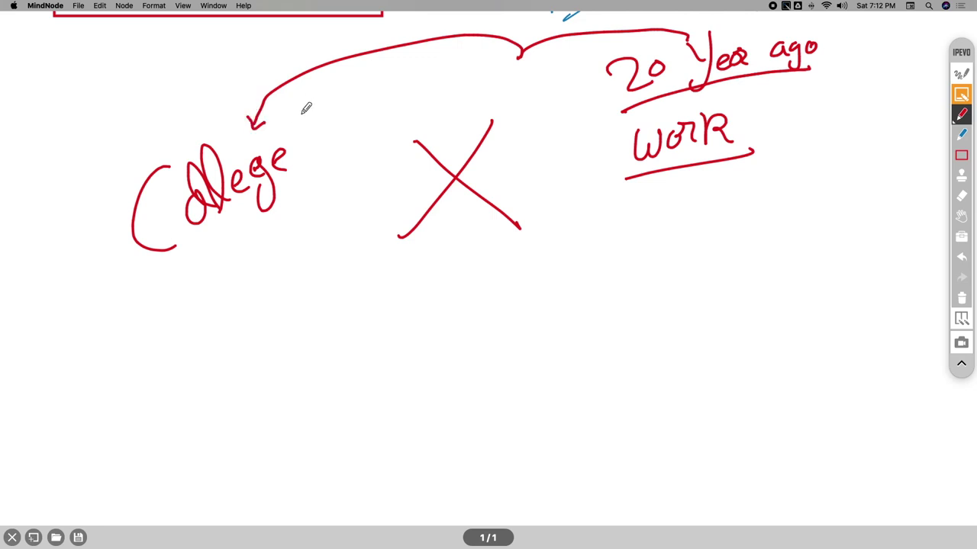
# Step: Underline the handwritten word College and handwrite "4-5 Technology Change" with a repeated underline below the cross
pyautogui.moveTo(123, 306); pyautogui.dragTo(305, 178)
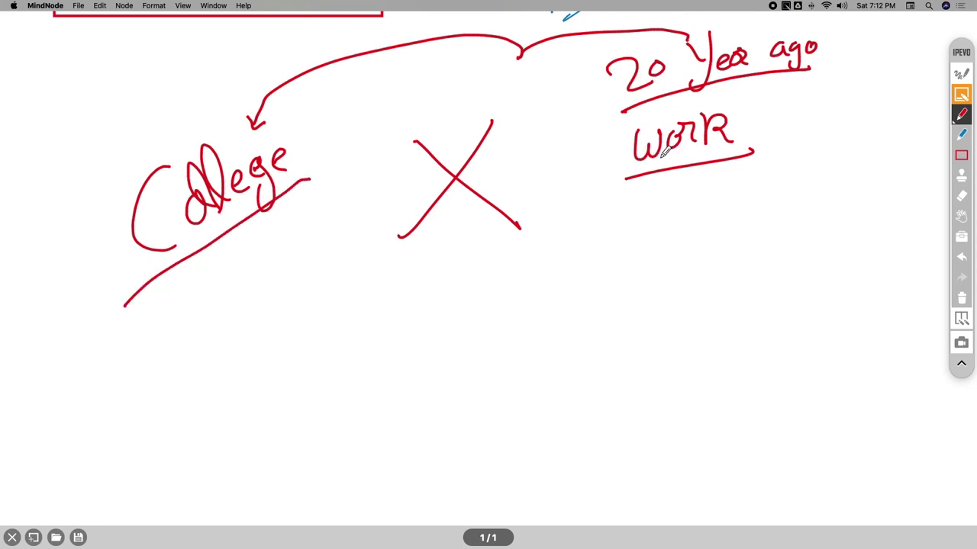
pyautogui.moveTo(417, 318)
pyautogui.mouseDown()
pyautogui.moveTo(421, 333)
pyautogui.moveTo(451, 305)
pyautogui.moveTo(513, 319)
pyautogui.moveTo(526, 297)
pyautogui.moveTo(569, 283)
pyautogui.moveTo(572, 303)
pyautogui.mouseUp()
pyautogui.moveTo(593, 264)
pyautogui.mouseDown()
pyautogui.moveTo(600, 293)
pyautogui.moveTo(600, 267)
pyautogui.moveTo(602, 287)
pyautogui.moveTo(682, 257)
pyautogui.moveTo(718, 261)
pyautogui.mouseUp()
pyautogui.press('super+z')
pyautogui.press('super+z')
pyautogui.moveTo(436, 394); pyautogui.dragTo(416, 412)
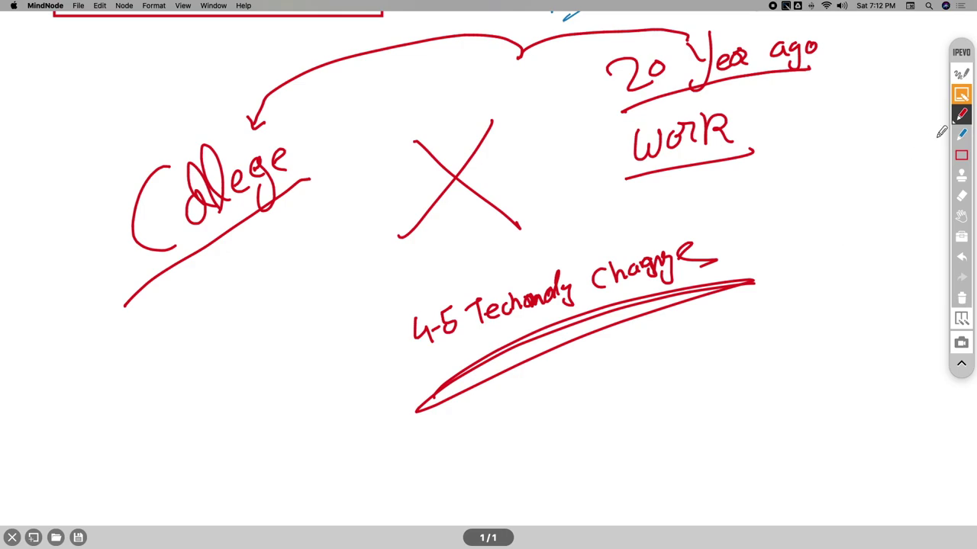
# Step: Close the whiteboard, switch to Excel and create a blank workbook
pyautogui.click(962, 94)
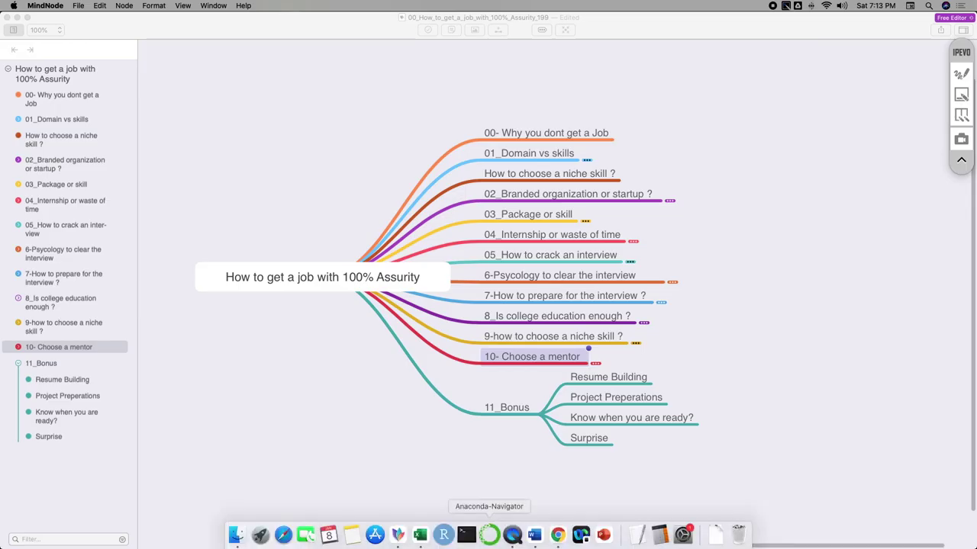
pyautogui.click(421, 536)
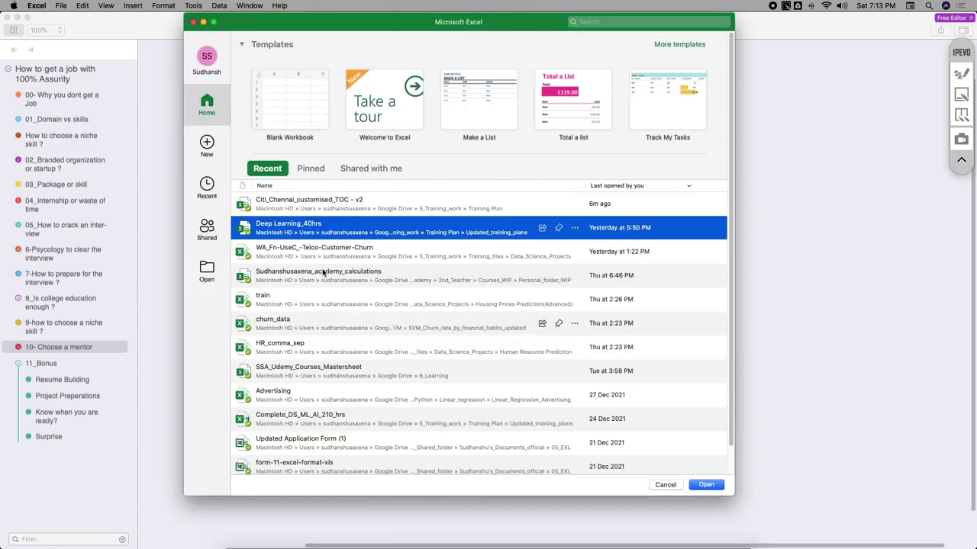
pyautogui.click(312, 128)
pyautogui.doubleClick(312, 121)
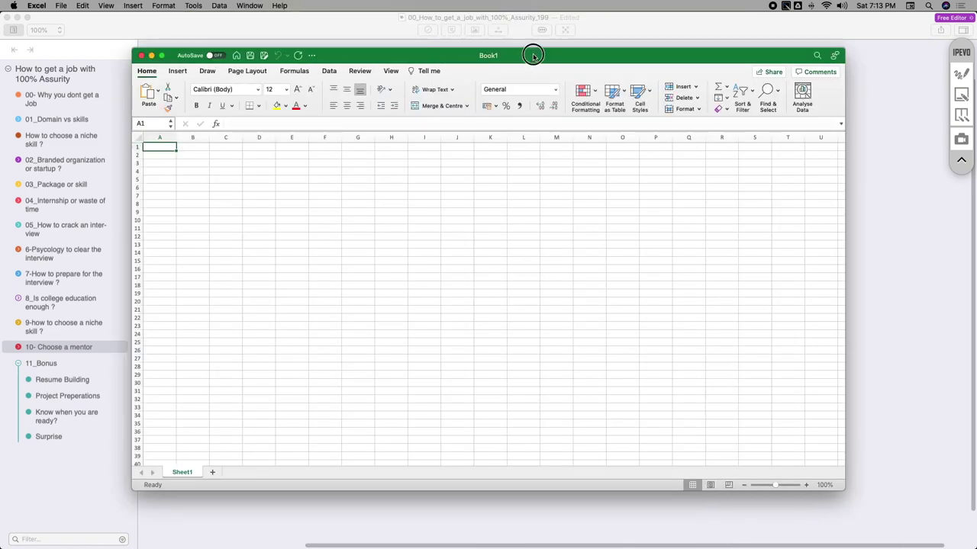
# Step: Reposition the workbook window, set the sheet zoom to 250% and enter 500000 in cell B1
pyautogui.moveTo(533, 55); pyautogui.dragTo(560, 47)
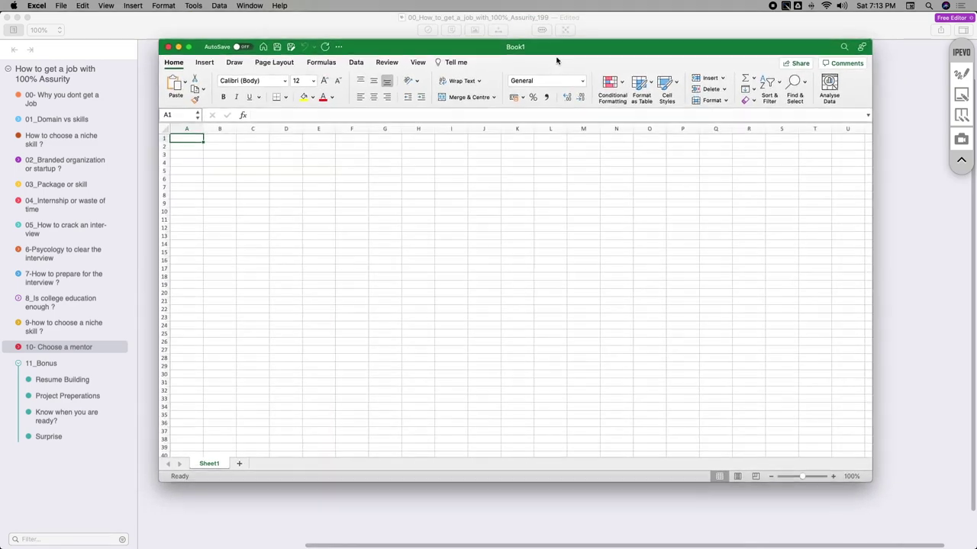
pyautogui.moveTo(801, 476); pyautogui.dragTo(810, 477)
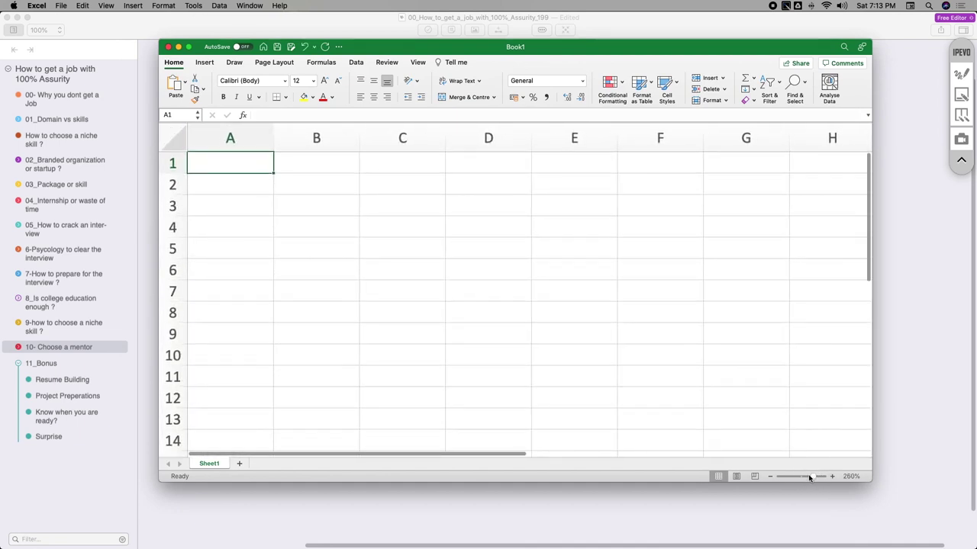
pyautogui.click(770, 476)
pyautogui.click(328, 163)
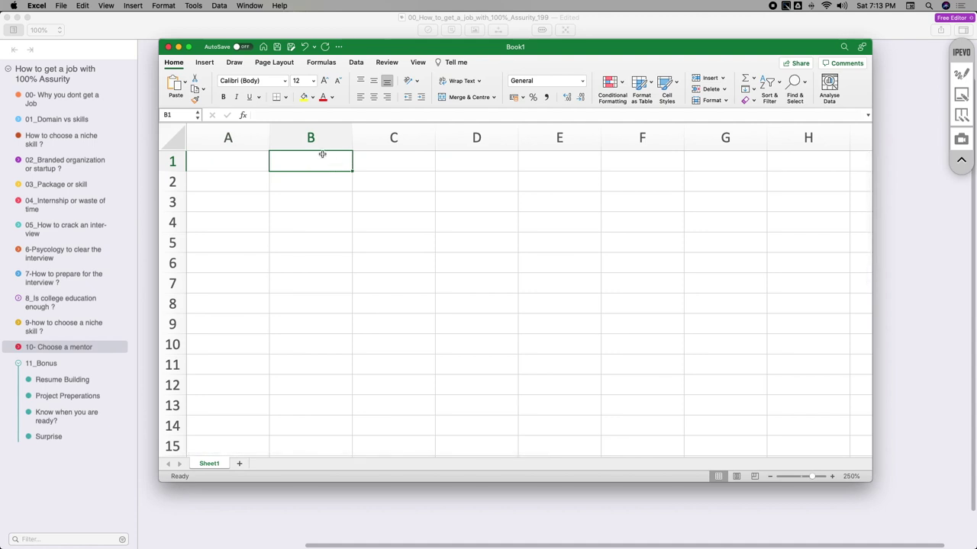
pyautogui.write('500000')
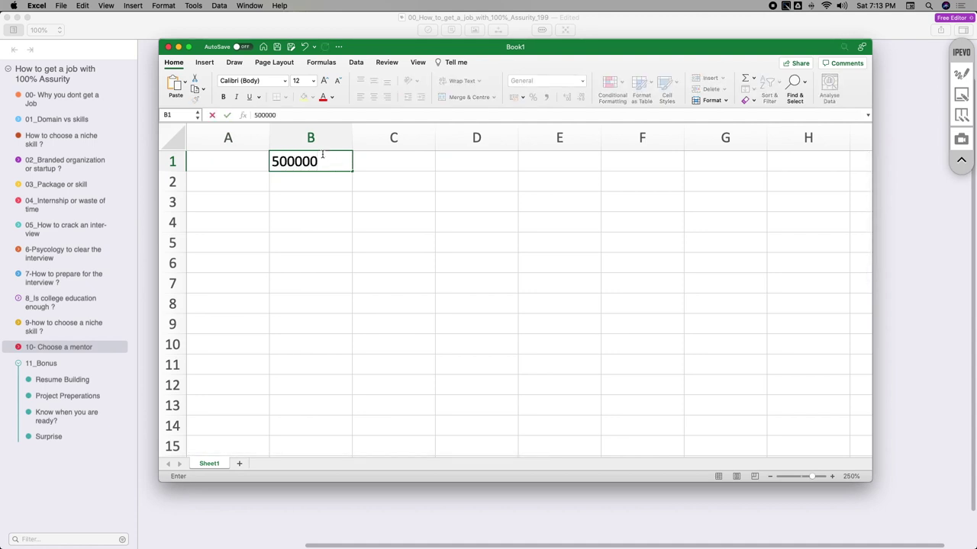
# Step: Enter the formula =B1*1.1 in cell C1
pyautogui.click(384, 156)
pyautogui.write('=')
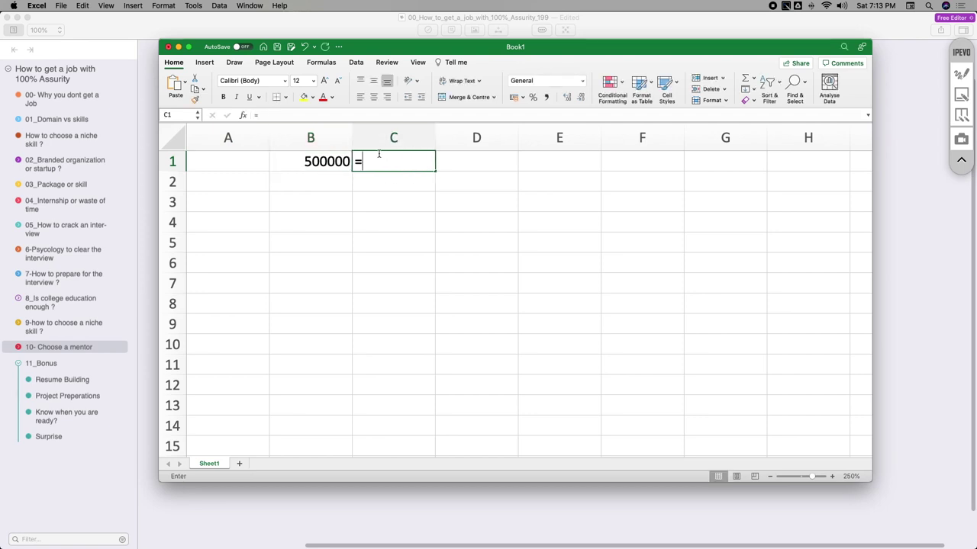
pyautogui.click(340, 159)
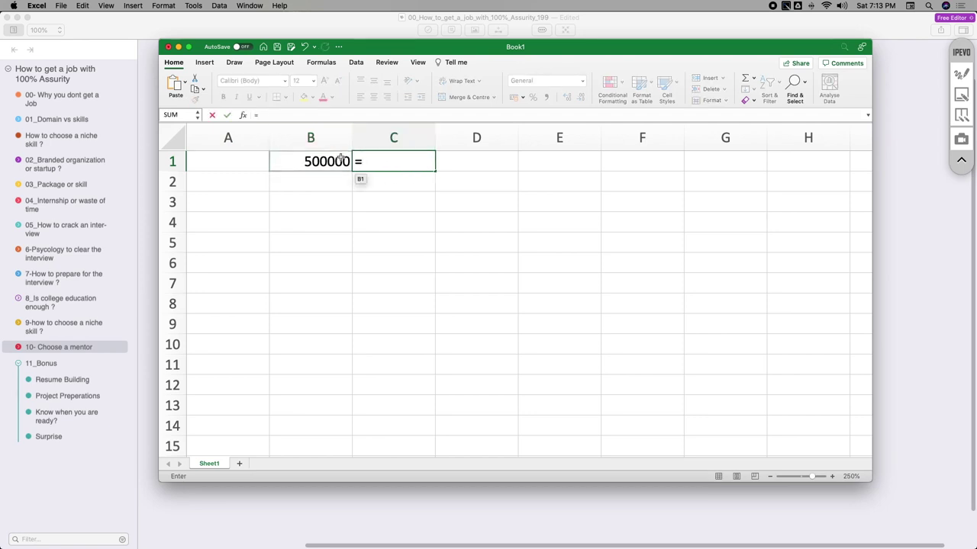
pyautogui.write('*')
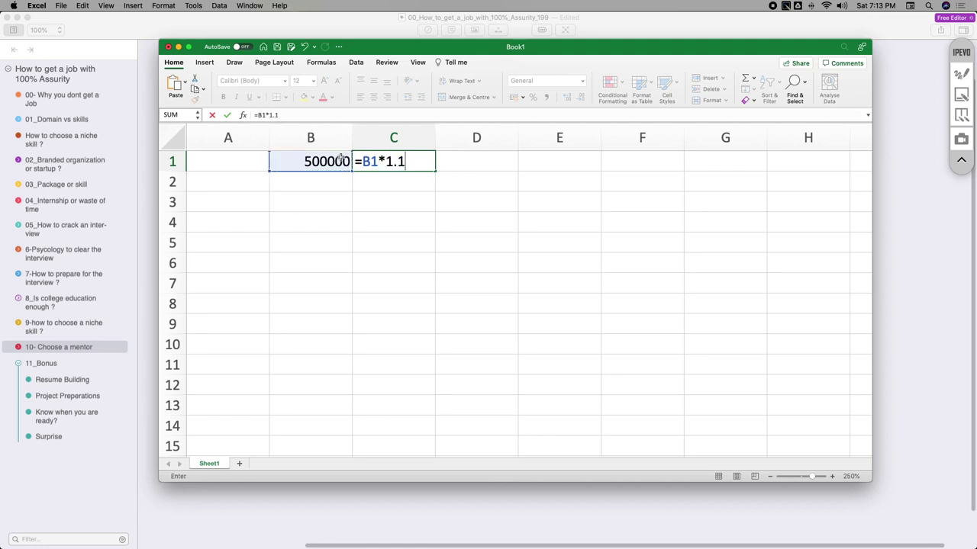
pyautogui.press('Return')
pyautogui.click(409, 162)
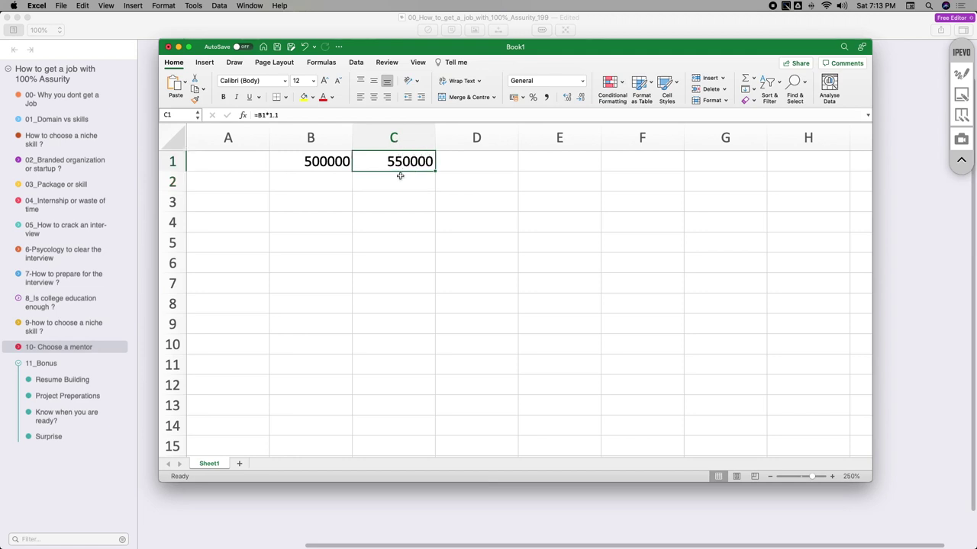
# Step: Make cell B2 reference the increased amount with the formula =C1
pyautogui.click(337, 184)
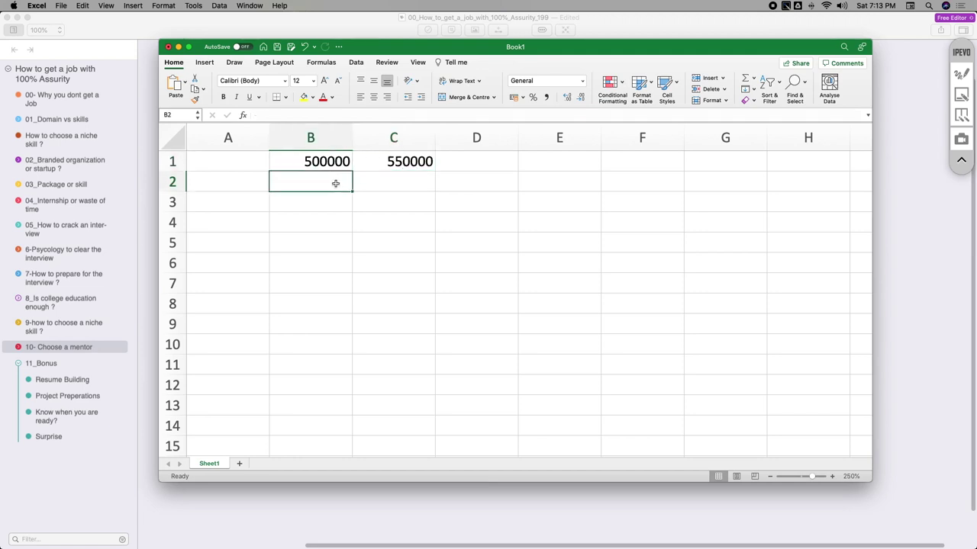
pyautogui.write('=')
pyautogui.click(393, 162)
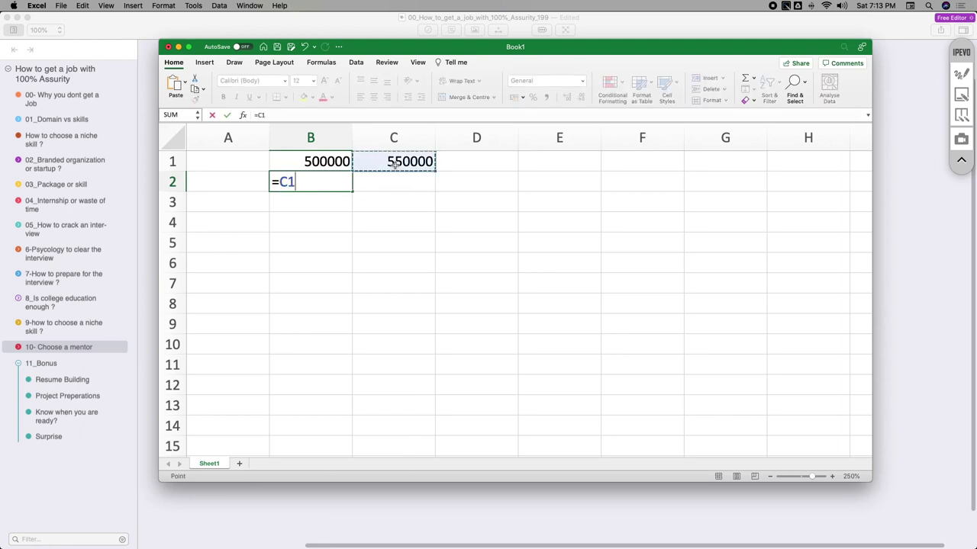
pyautogui.press('Return')
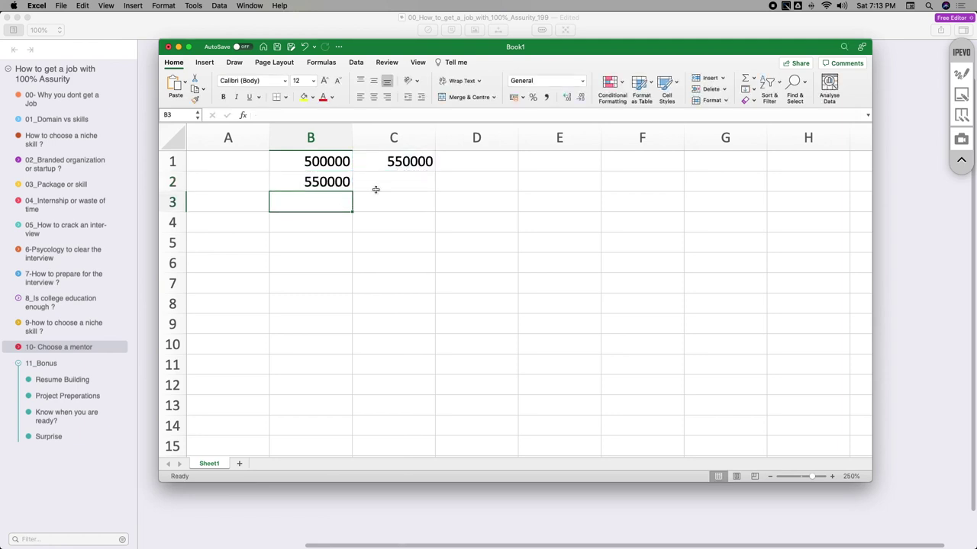
# Step: Fill the C1 formula down to C10 and the B2 formula down to B10
pyautogui.click(322, 183)
pyautogui.click(407, 165)
pyautogui.moveTo(435, 171); pyautogui.dragTo(380, 356)
pyautogui.click(347, 186)
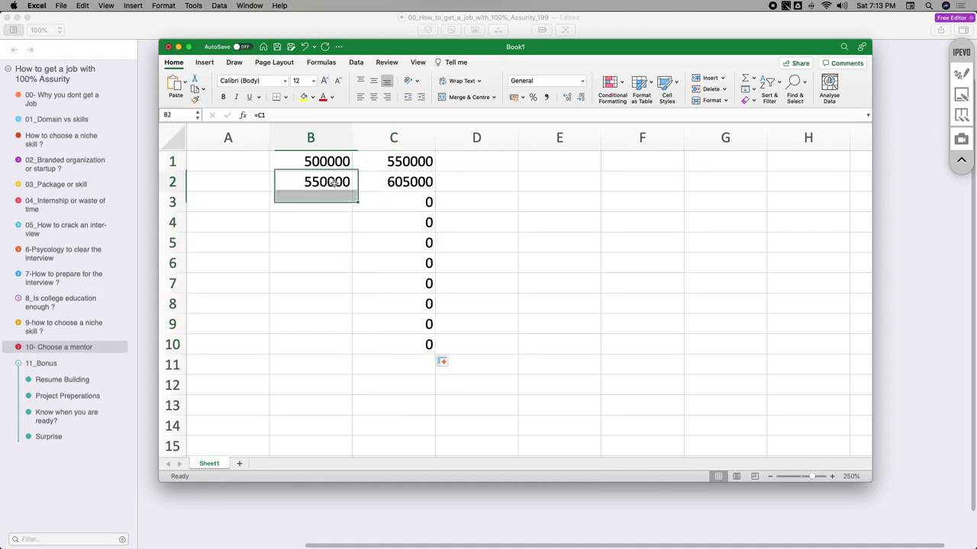
pyautogui.moveTo(352, 191); pyautogui.dragTo(325, 345)
pyautogui.click(521, 307)
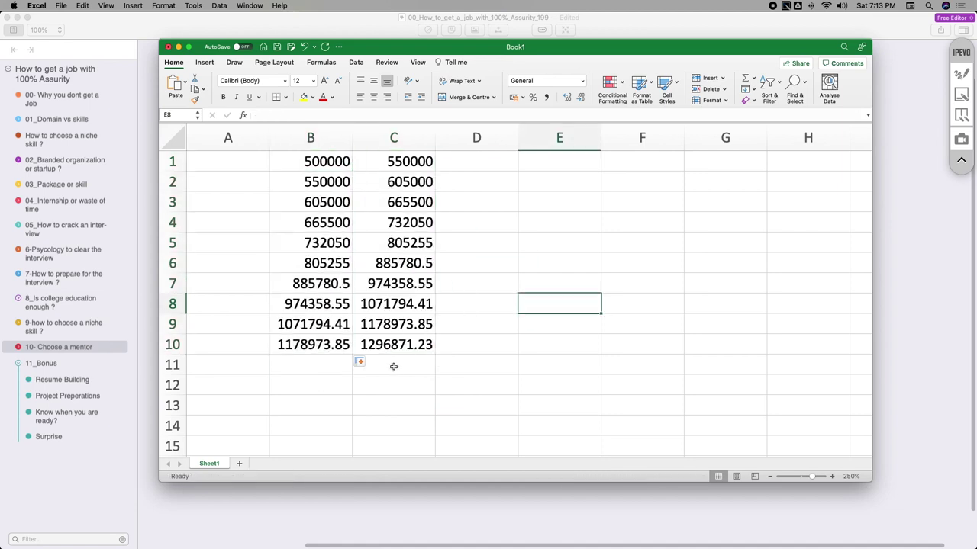
# Step: Format the range B1:C10 with comma separators and no decimal places
pyautogui.moveTo(336, 172); pyautogui.dragTo(423, 345)
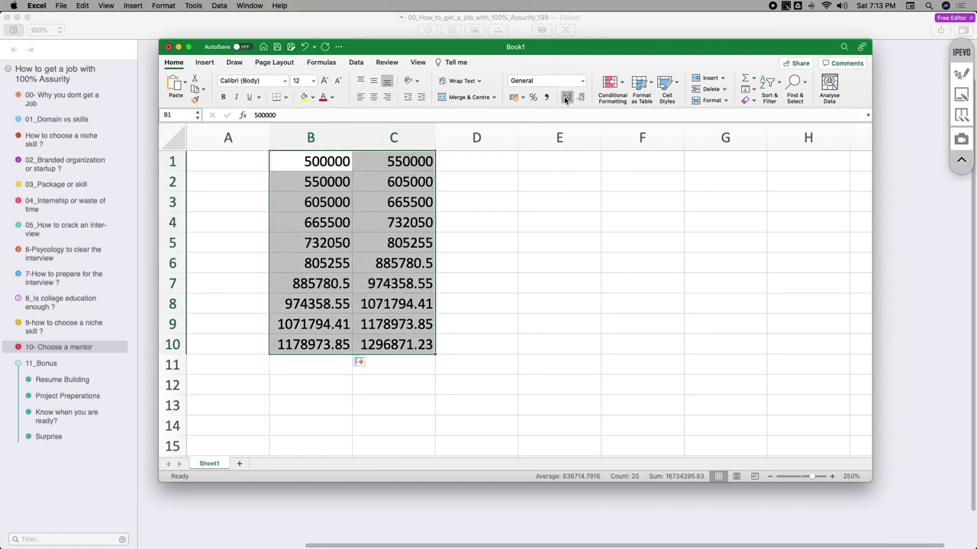
pyautogui.click(580, 100)
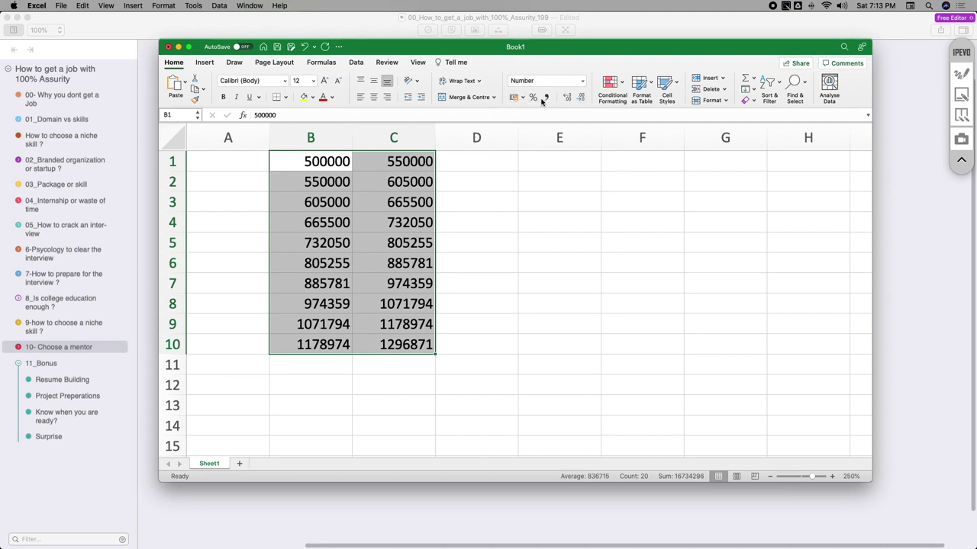
pyautogui.click(545, 97)
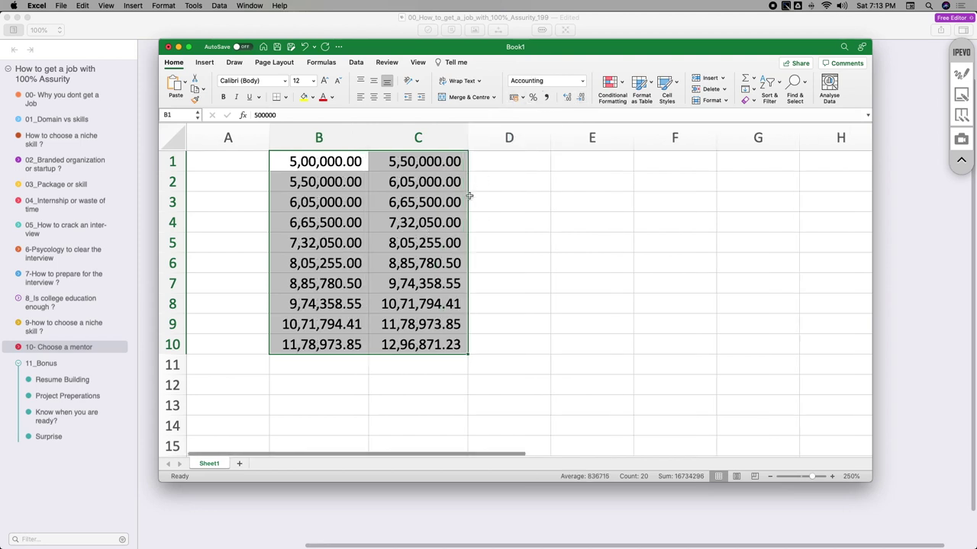
pyautogui.click(582, 97)
pyautogui.click(582, 97)
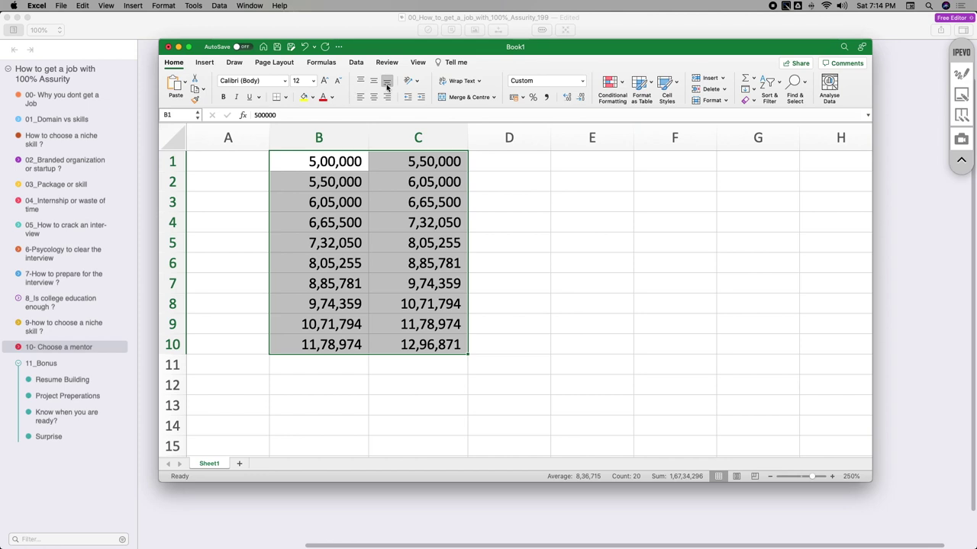
# Step: Start screen annotation, clear all existing drawings and switch to the pointer tool
pyautogui.click(960, 74)
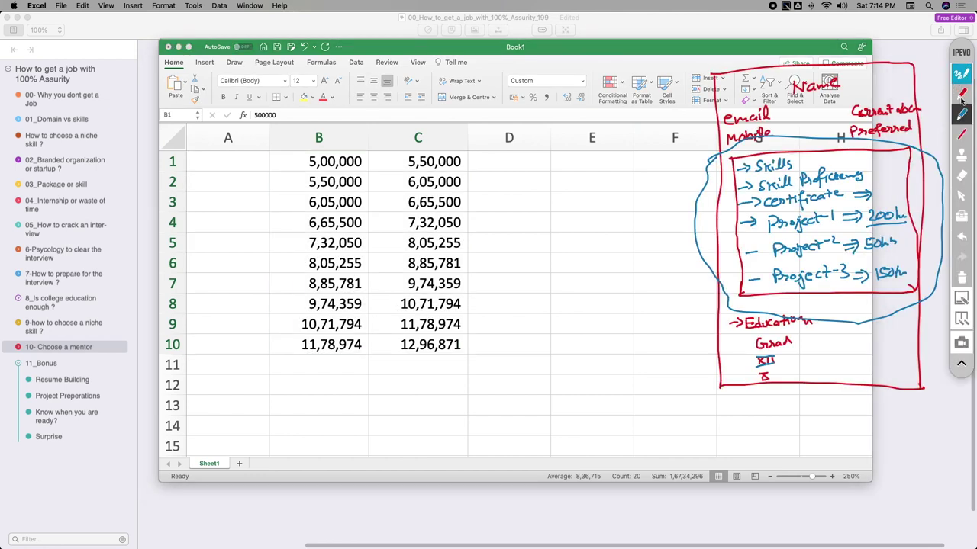
pyautogui.click(962, 278)
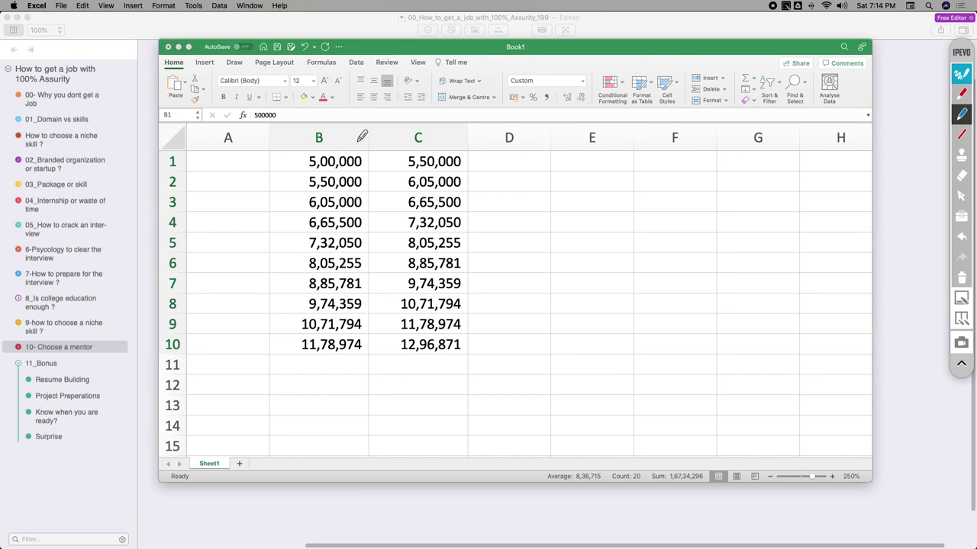
pyautogui.click(962, 177)
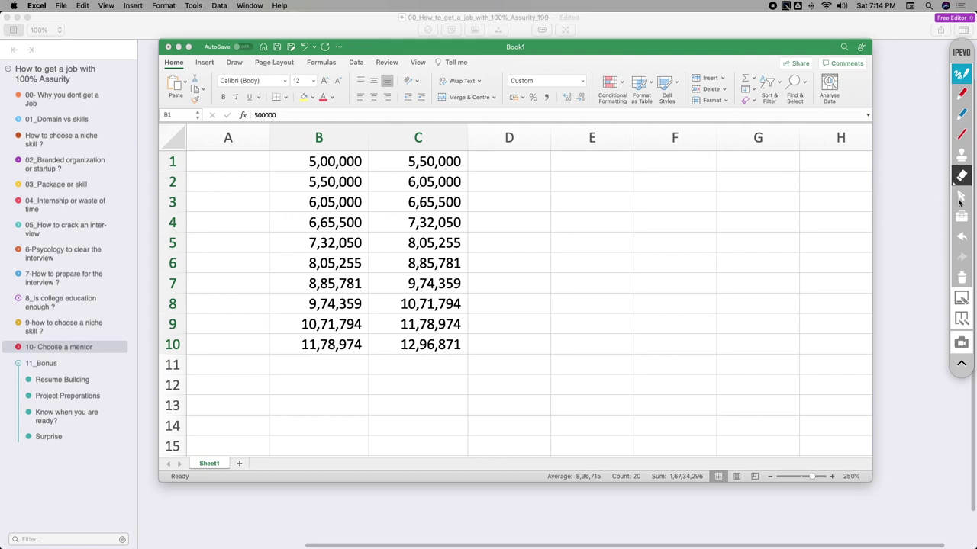
pyautogui.click(961, 197)
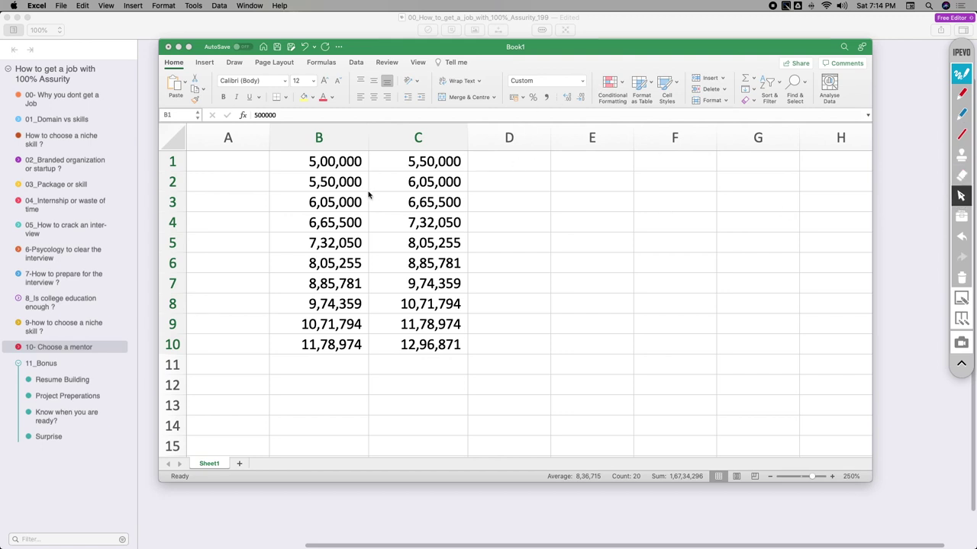
# Step: Copy the amount in cell B1 into cell C1, replacing its formula
pyautogui.click(425, 162)
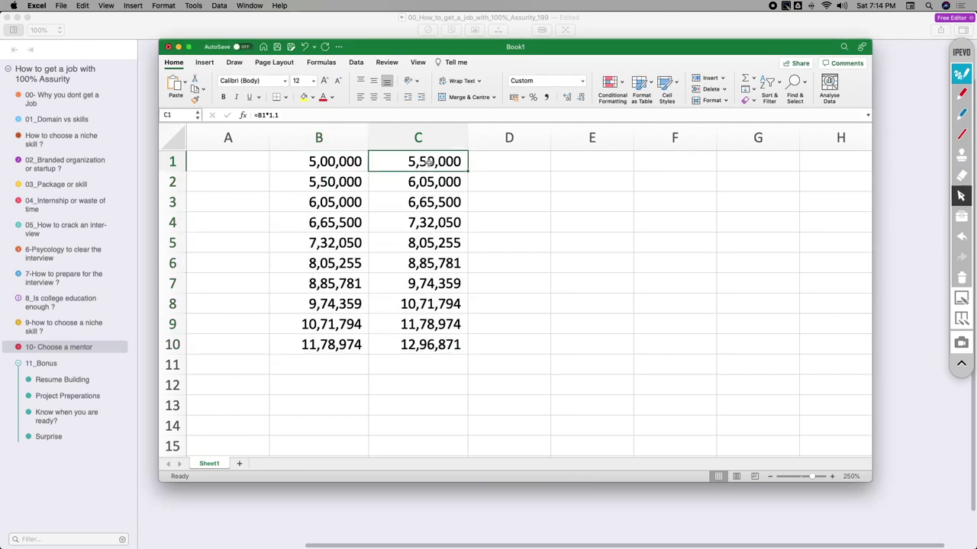
pyautogui.click(365, 163)
pyautogui.press('super+c')
pyautogui.click(393, 160)
pyautogui.press('super+v')
pyautogui.press('Escape')
pyautogui.click(517, 206)
pyautogui.click(439, 187)
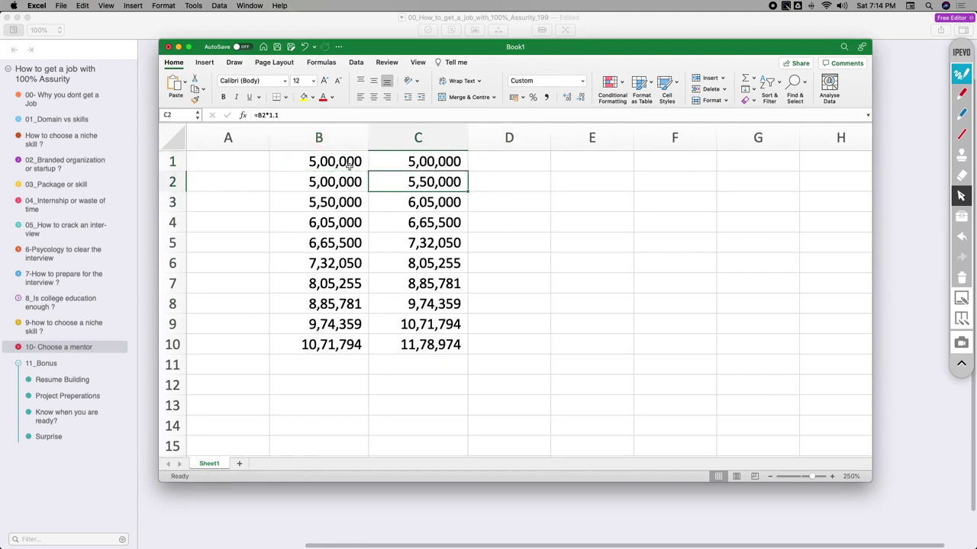
# Step: Draw red arcs with the pen linking consecutive amounts in column B, and return to the pointer tool
pyautogui.click(961, 93)
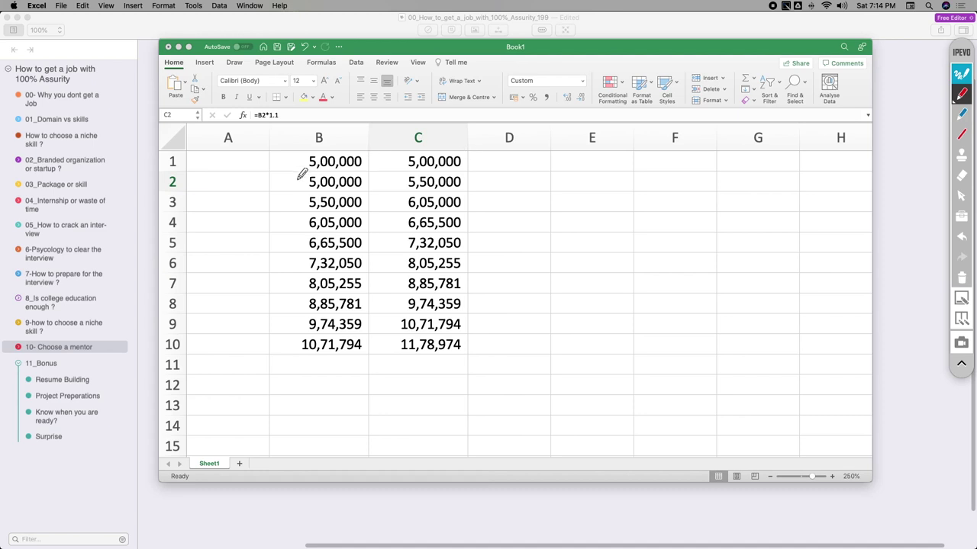
pyautogui.moveTo(295, 158)
pyautogui.mouseDown()
pyautogui.moveTo(291, 188)
pyautogui.moveTo(273, 200)
pyautogui.moveTo(296, 219)
pyautogui.moveTo(296, 290)
pyautogui.moveTo(279, 298)
pyautogui.moveTo(285, 351)
pyautogui.mouseUp()
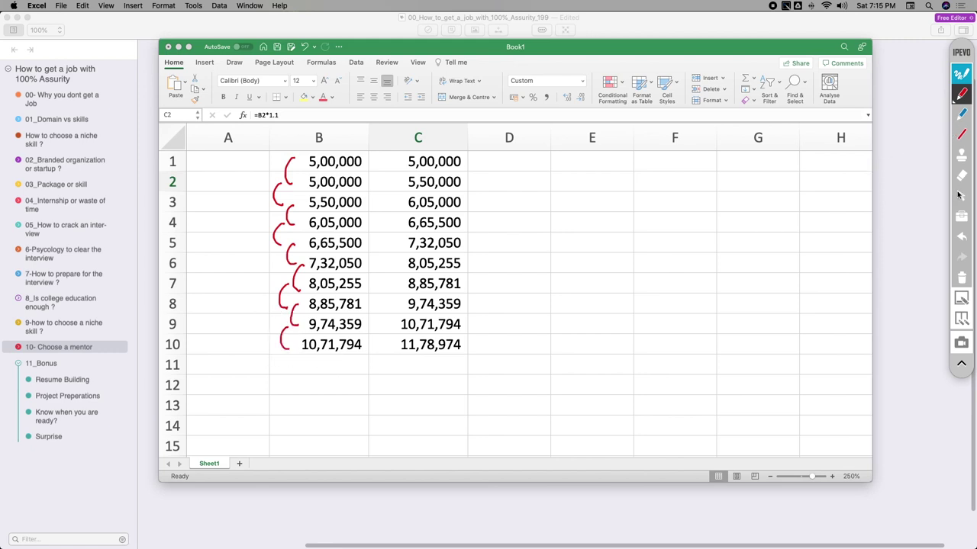
pyautogui.click(960, 196)
# Step: Try to copy the amount in cell C10 into cell B11 with a regular paste
pyautogui.click(433, 346)
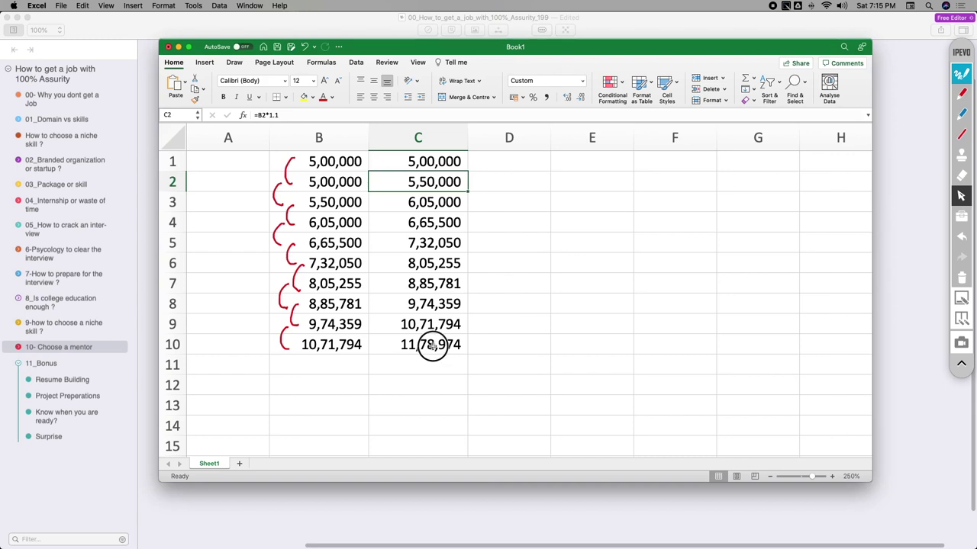
pyautogui.press('super+c')
pyautogui.click(353, 366)
pyautogui.press('super+v')
pyautogui.click(406, 349)
pyautogui.press('super+c')
pyautogui.click(362, 365)
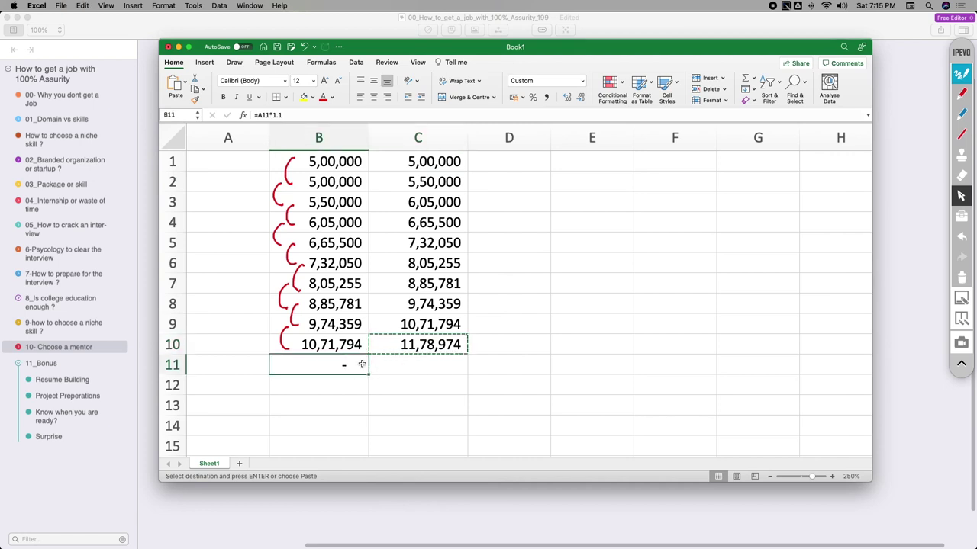
pyautogui.press('super+v')
pyautogui.press('Escape')
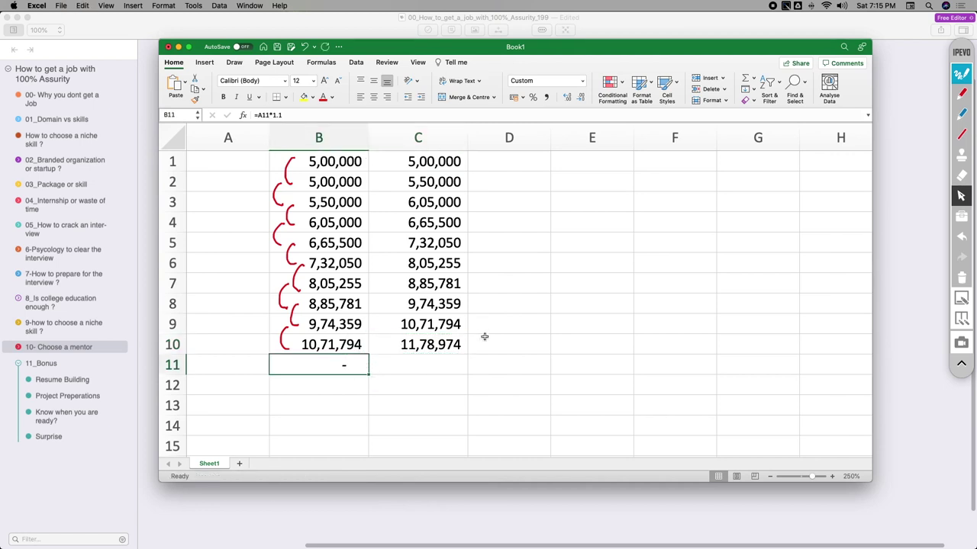
# Step: Copy the amount in cell C10 into cell B11 as a value only
pyautogui.click(449, 351)
pyautogui.press('super+c')
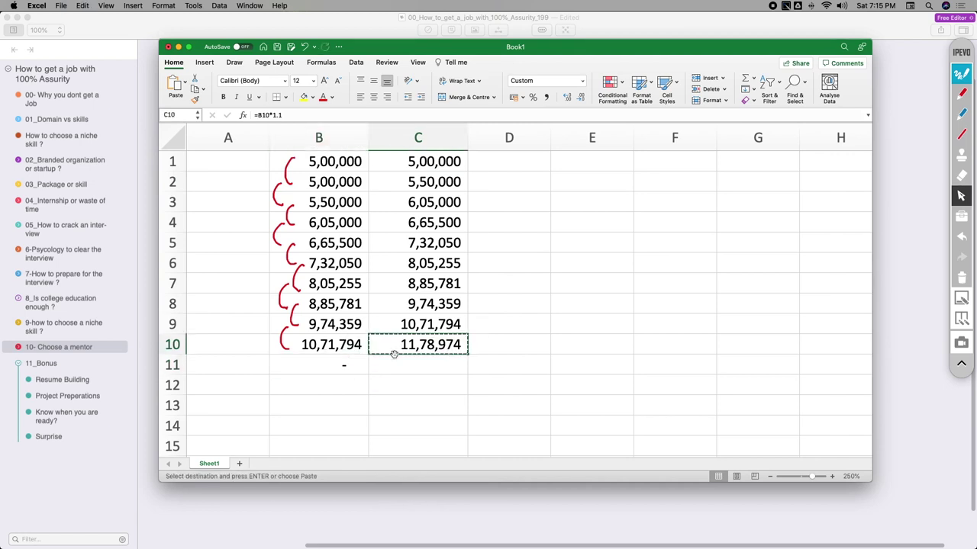
pyautogui.click(345, 364)
pyautogui.rightClick(348, 365)
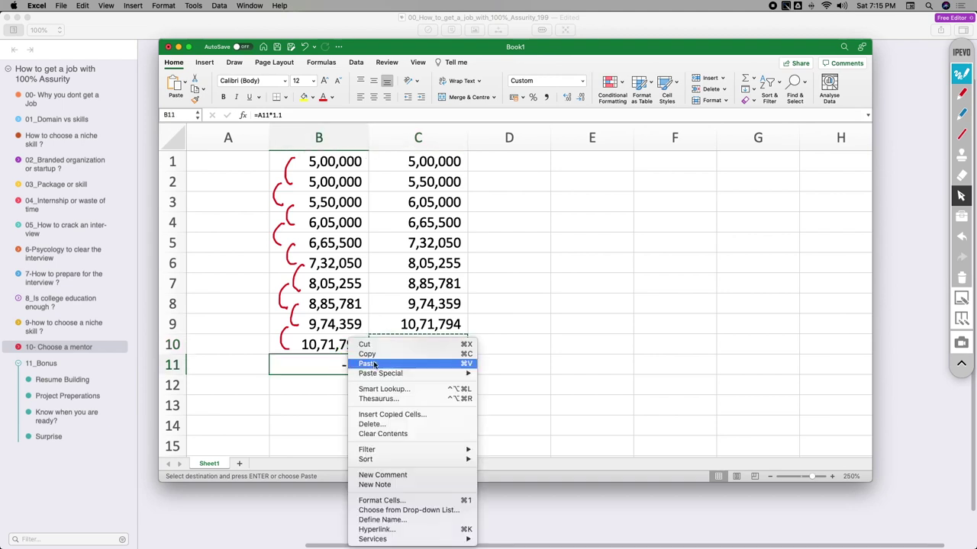
pyautogui.moveTo(383, 374)
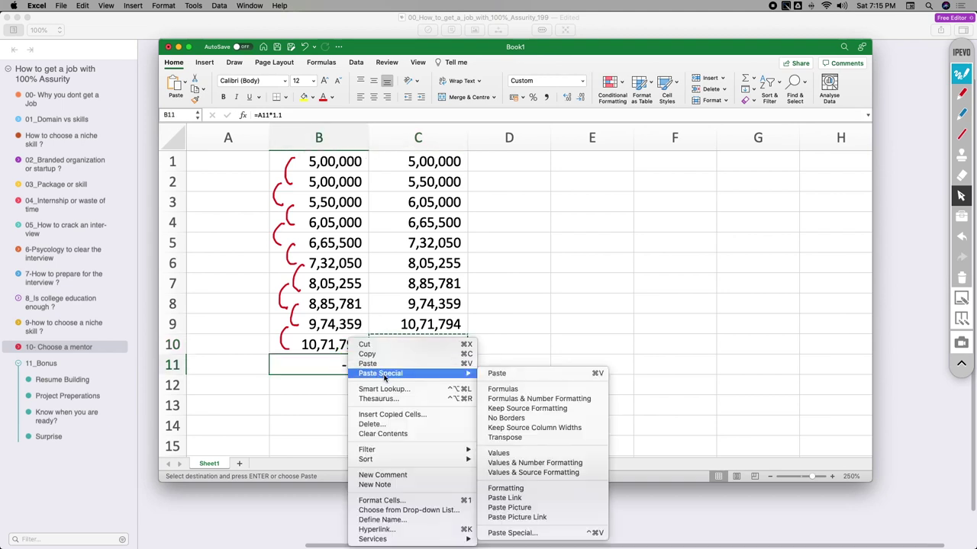
pyautogui.click(499, 452)
pyautogui.press('Escape')
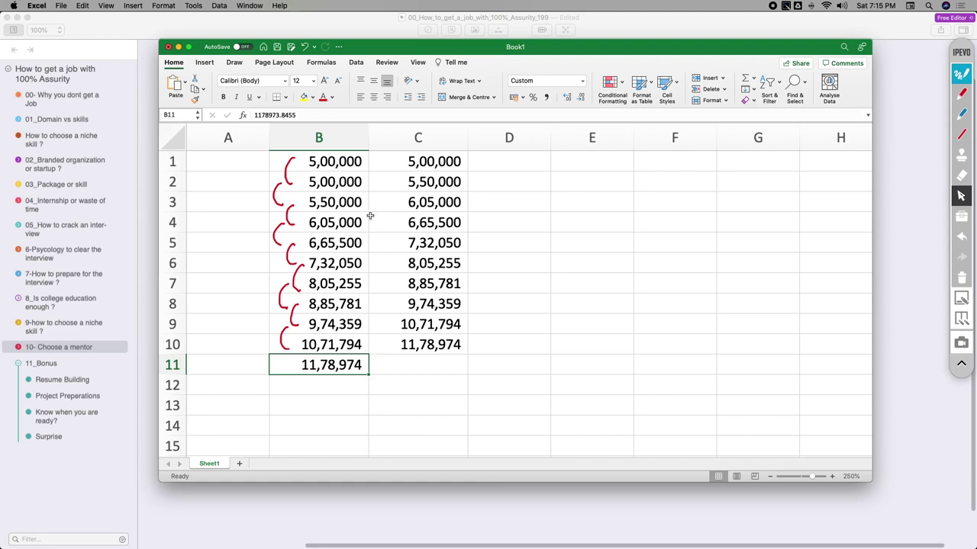
# Step: Copy both columns of amounts in B1:C10 to a second table starting at cell E1
pyautogui.moveTo(334, 152); pyautogui.dragTo(420, 345)
pyautogui.press('super+c')
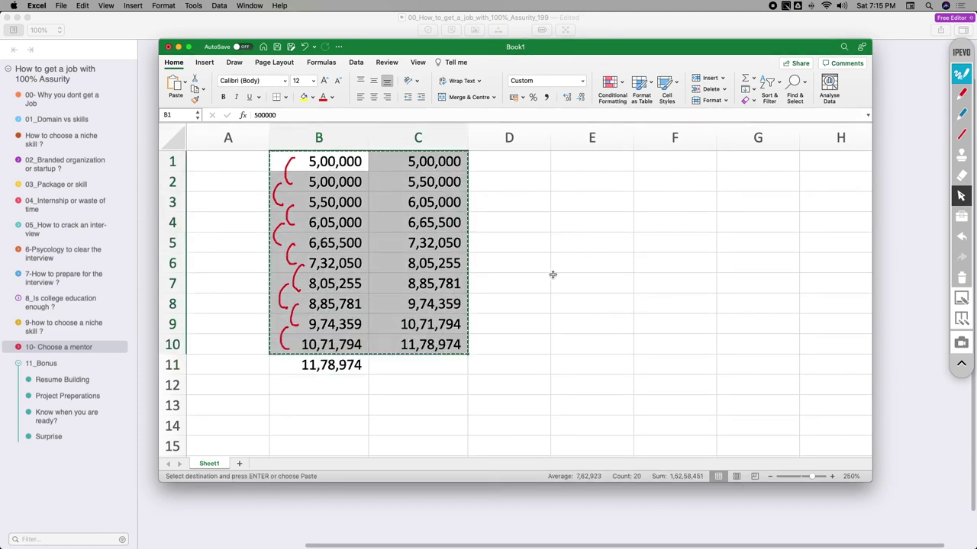
pyautogui.click(580, 164)
pyautogui.press('super+v')
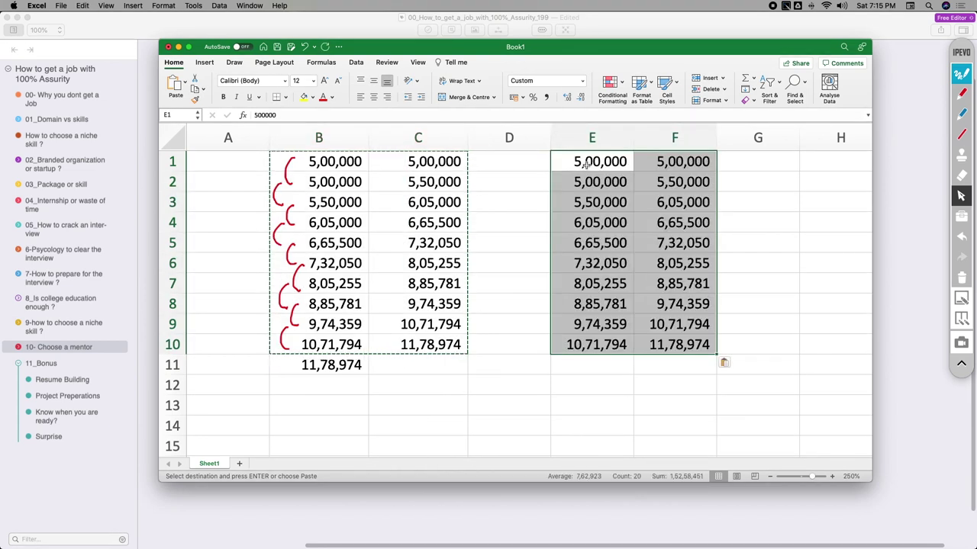
# Step: Set the starting amount of the second table in cell E1 to 800000
pyautogui.doubleClick(586, 163)
pyautogui.press('Escape')
pyautogui.click(578, 162)
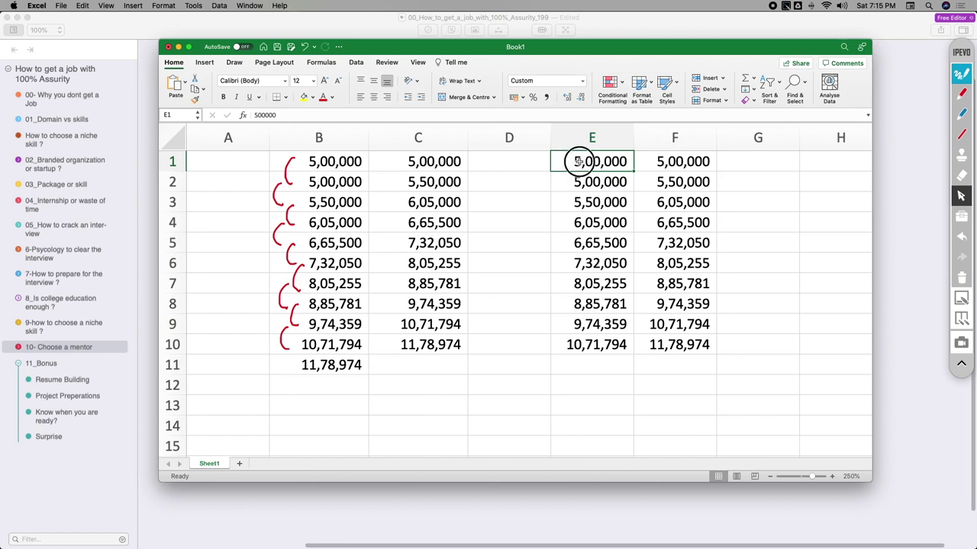
pyautogui.doubleClick(576, 162)
pyautogui.moveTo(558, 161); pyautogui.dragTo(551, 161)
pyautogui.write('8')
pyautogui.press('Return')
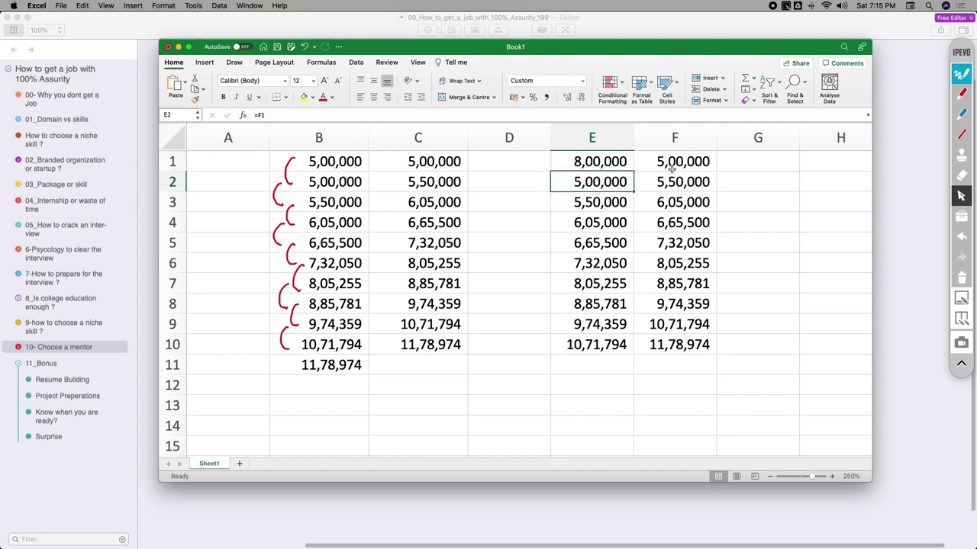
# Step: Copy the starting amount in cell E1 into cell F1
pyautogui.click(624, 164)
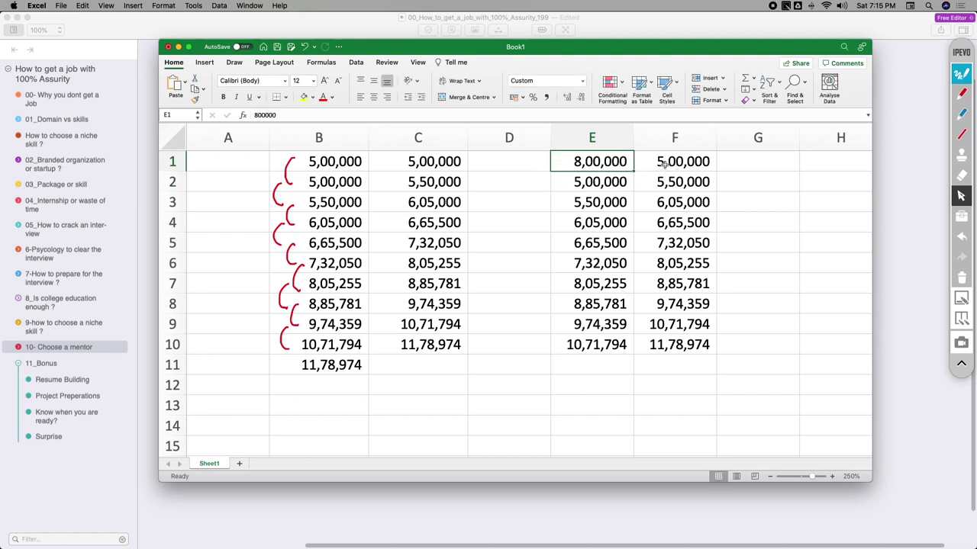
pyautogui.doubleClick(663, 163)
pyautogui.press('Escape')
pyautogui.click(615, 164)
pyautogui.press('super+c')
pyautogui.click(667, 160)
pyautogui.press('super+v')
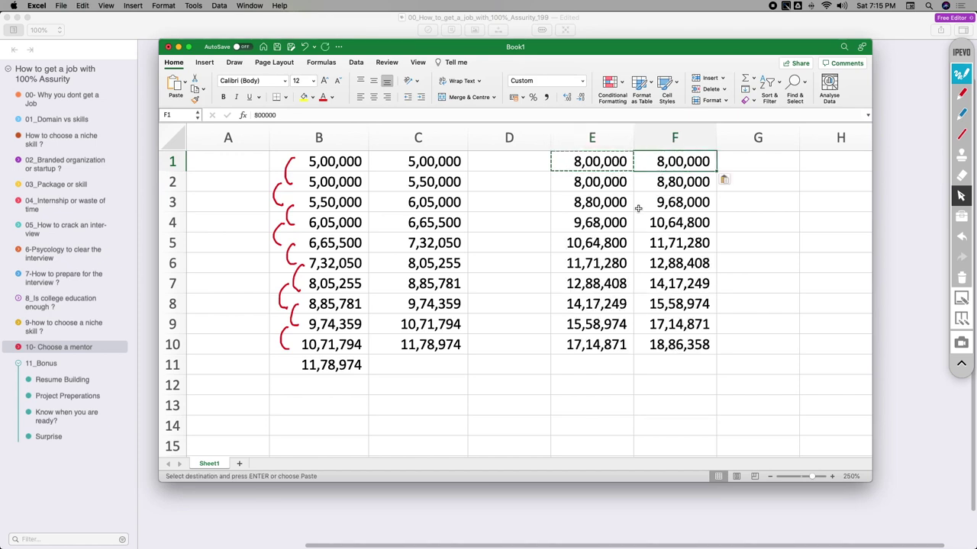
pyautogui.press('Escape')
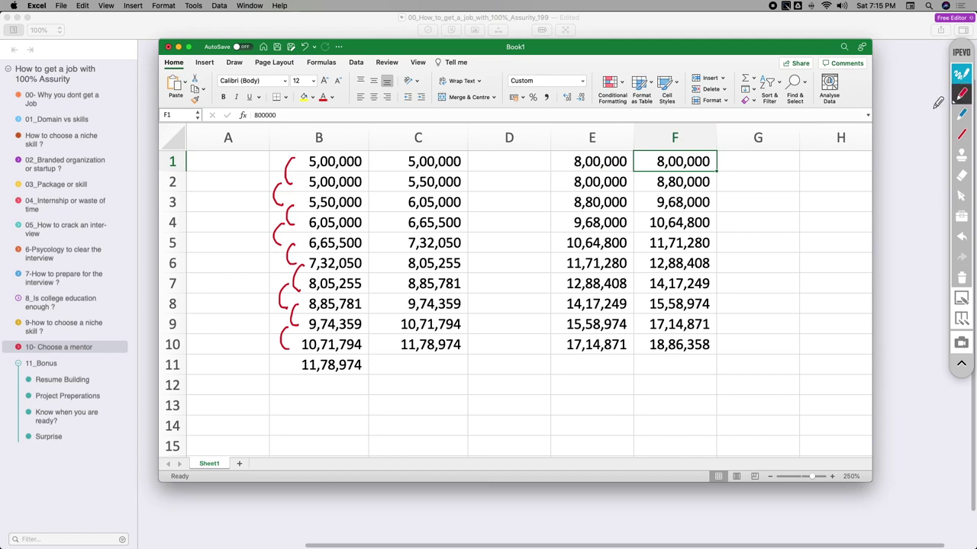
# Step: Underline the amounts in C10 and F10 with the red pen and write an underlined "7 Lakh" below the tables
pyautogui.click(962, 92)
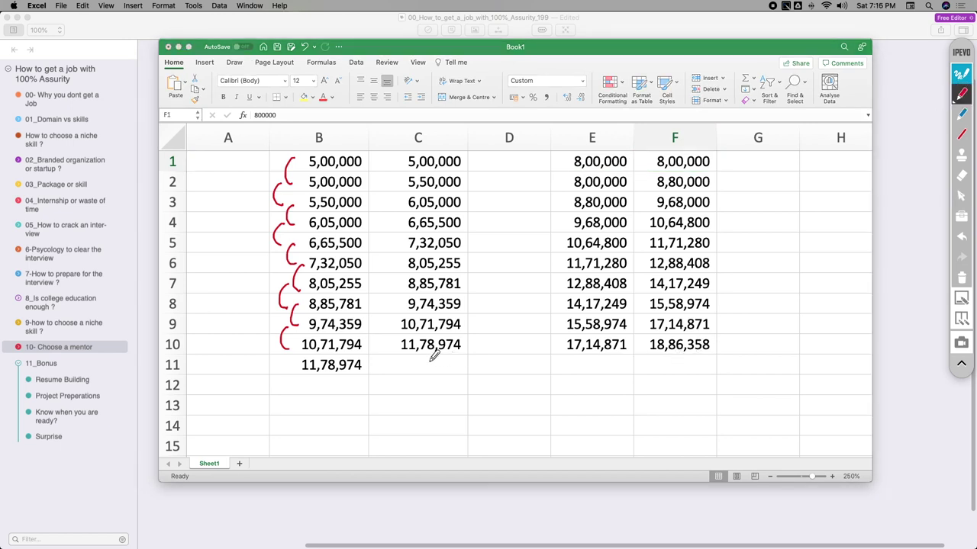
pyautogui.moveTo(396, 360); pyautogui.dragTo(456, 359)
pyautogui.moveTo(652, 360); pyautogui.dragTo(702, 355)
pyautogui.moveTo(517, 402)
pyautogui.mouseDown()
pyautogui.moveTo(535, 422)
pyautogui.moveTo(614, 401)
pyautogui.mouseUp()
pyautogui.moveTo(538, 438)
pyautogui.mouseDown()
pyautogui.moveTo(632, 410)
pyautogui.moveTo(562, 432)
pyautogui.mouseUp()
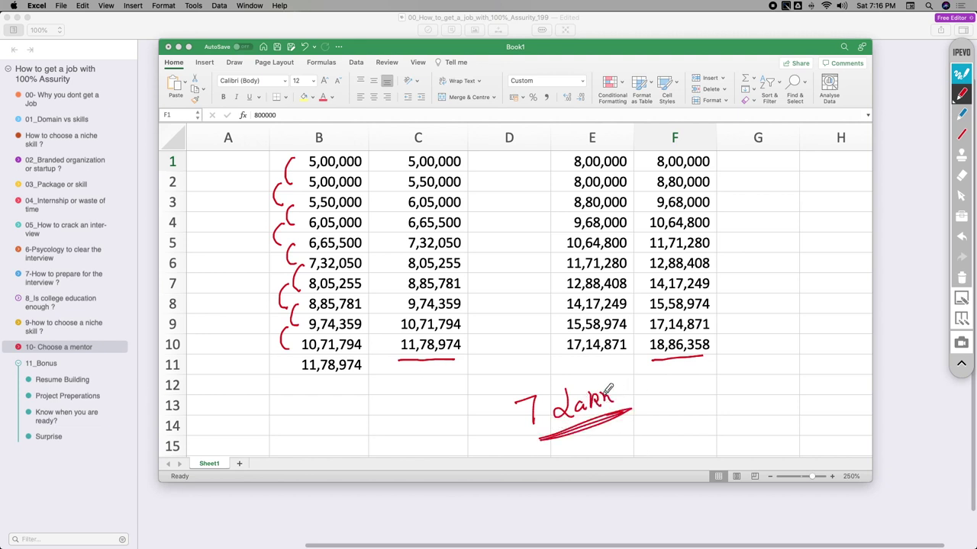
# Step: Draw a red arrow from B1 to E1, circle the "7 Lakh" note and write a circled "55000" beside column F
pyautogui.moveTo(329, 150)
pyautogui.mouseDown()
pyautogui.moveTo(543, 116)
pyautogui.moveTo(583, 138)
pyautogui.mouseUp()
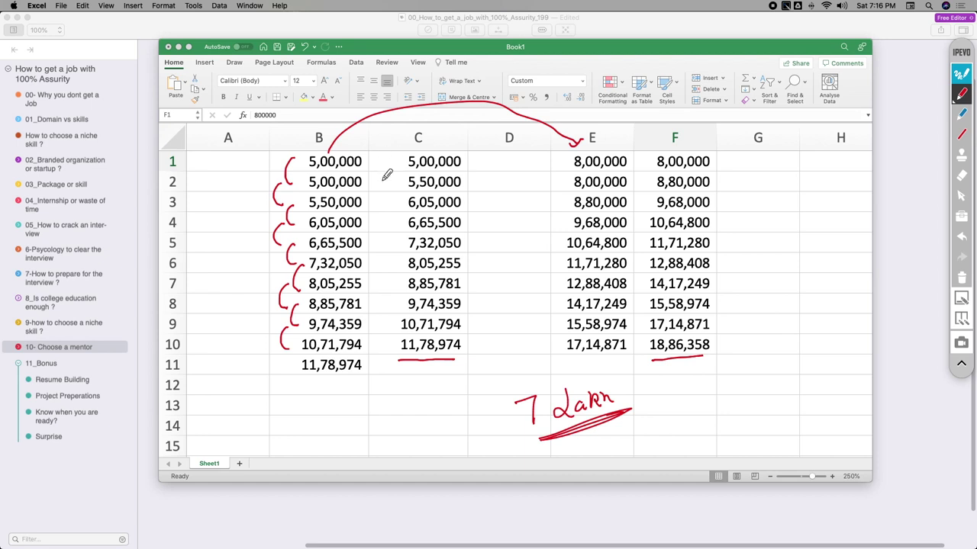
pyautogui.moveTo(543, 435)
pyautogui.mouseDown()
pyautogui.moveTo(523, 431)
pyautogui.moveTo(593, 371)
pyautogui.moveTo(627, 415)
pyautogui.mouseUp()
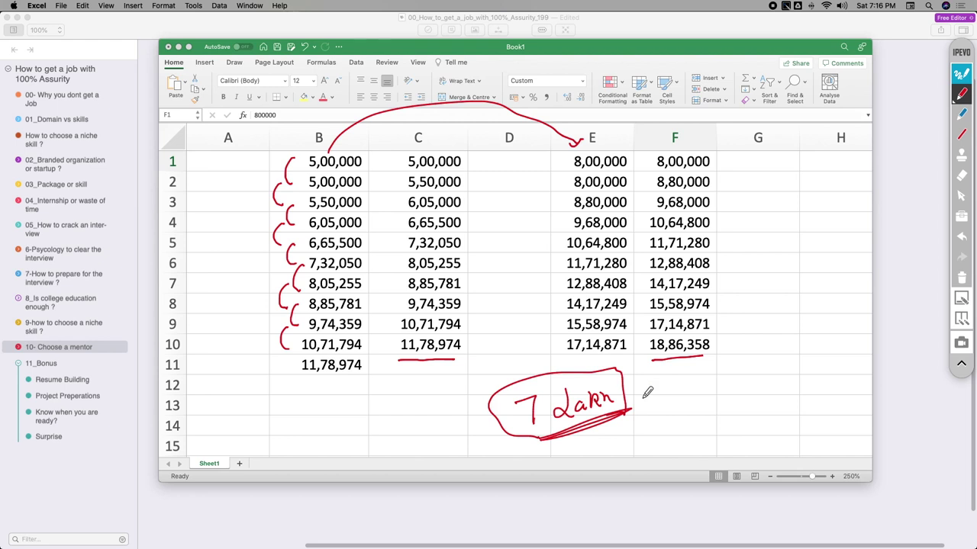
pyautogui.moveTo(766, 333)
pyautogui.mouseDown()
pyautogui.moveTo(758, 349)
pyautogui.moveTo(769, 330)
pyautogui.moveTo(784, 348)
pyautogui.moveTo(822, 327)
pyautogui.moveTo(824, 335)
pyautogui.mouseUp()
pyautogui.moveTo(748, 360)
pyautogui.mouseDown()
pyautogui.moveTo(763, 309)
pyautogui.moveTo(759, 355)
pyautogui.mouseUp()
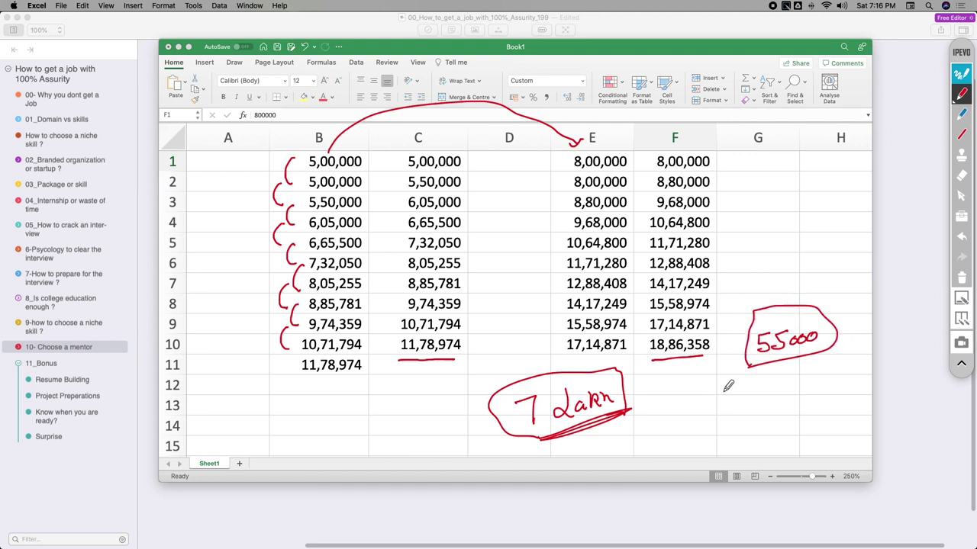
# Step: Erase the "55000" and "7 Lakh" notes and the underline below F10, and return to the pointer tool
pyautogui.click(961, 176)
pyautogui.moveTo(830, 332)
pyautogui.mouseDown()
pyautogui.moveTo(731, 384)
pyautogui.moveTo(532, 399)
pyautogui.moveTo(613, 419)
pyautogui.moveTo(628, 381)
pyautogui.moveTo(663, 389)
pyautogui.moveTo(673, 373)
pyautogui.mouseUp()
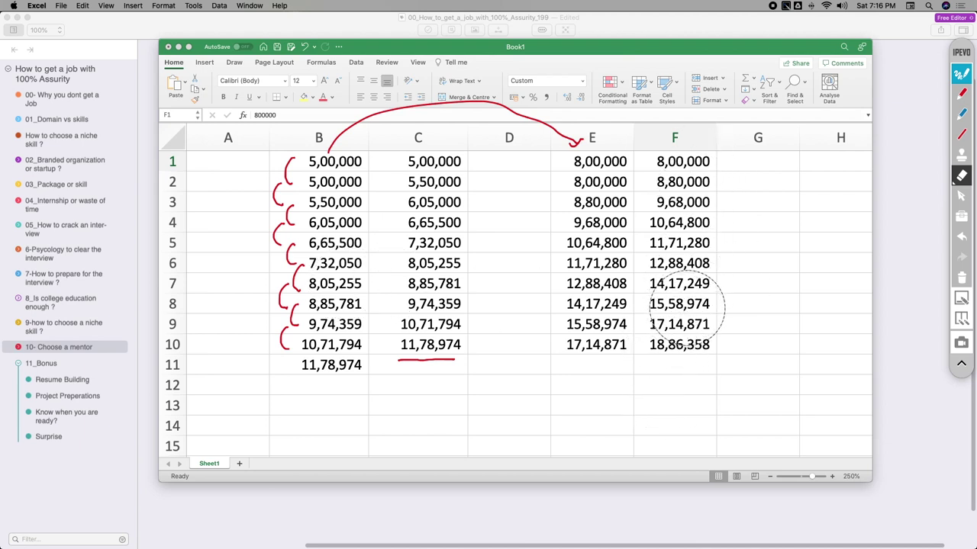
pyautogui.click(960, 195)
# Step: Copy cells B10:C10 down into row 11 and clear all the pen drawings
pyautogui.click(349, 348)
pyautogui.hotkey('shift', 'Right')
pyautogui.press('super+c')
pyautogui.press('Down')
pyautogui.press('super+v')
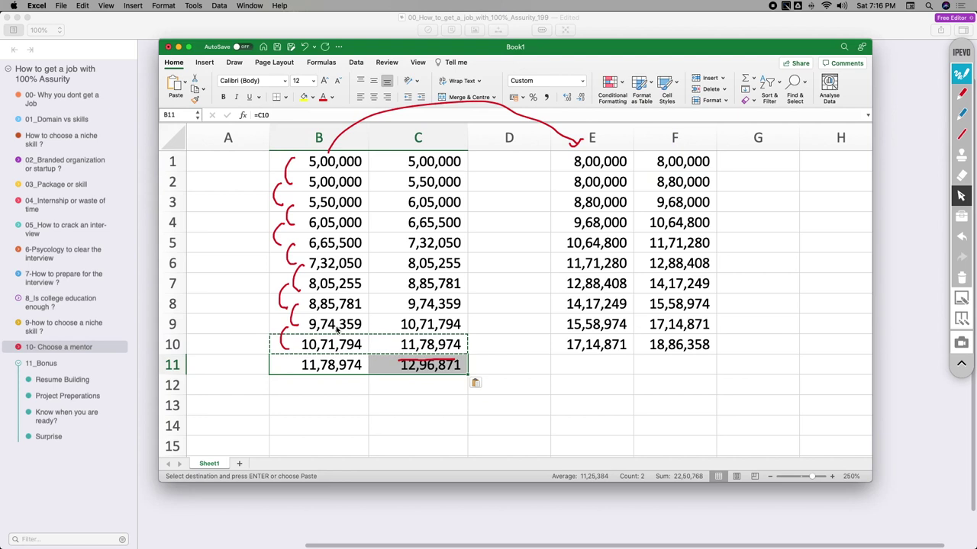
pyautogui.click(961, 278)
# Step: Copy cells E10:F10 down into row 11 of the second table
pyautogui.click(622, 347)
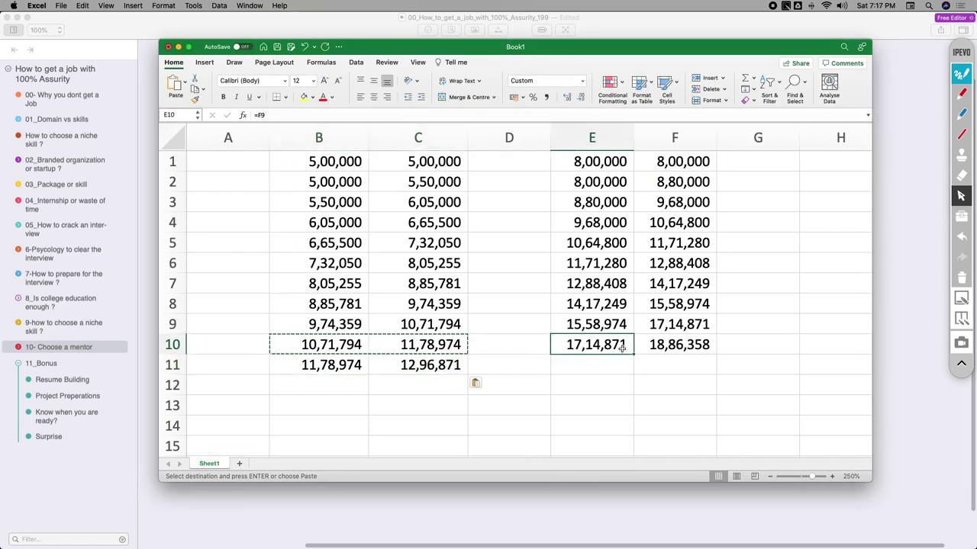
pyautogui.hotkey('shift', 'Right')
pyautogui.press('super+c')
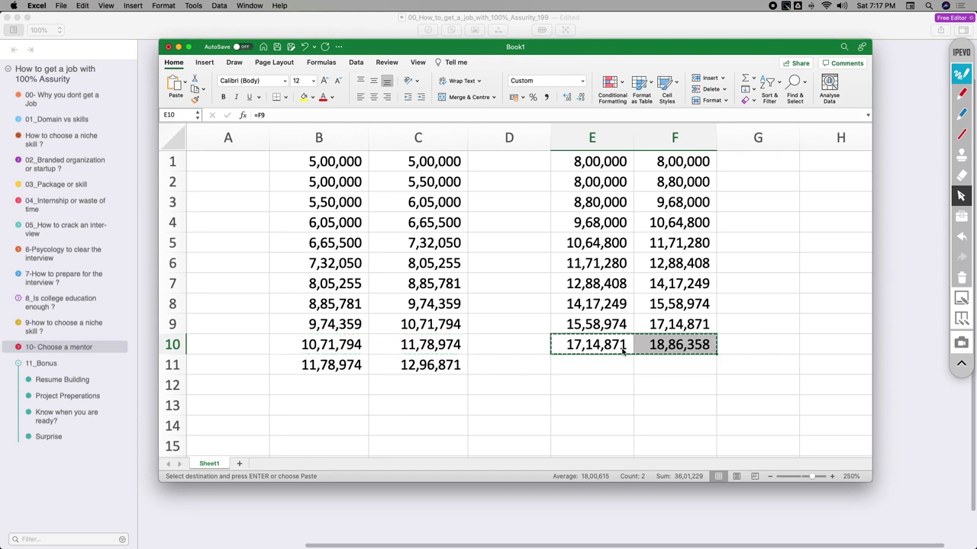
pyautogui.press('Down')
pyautogui.press('super+v')
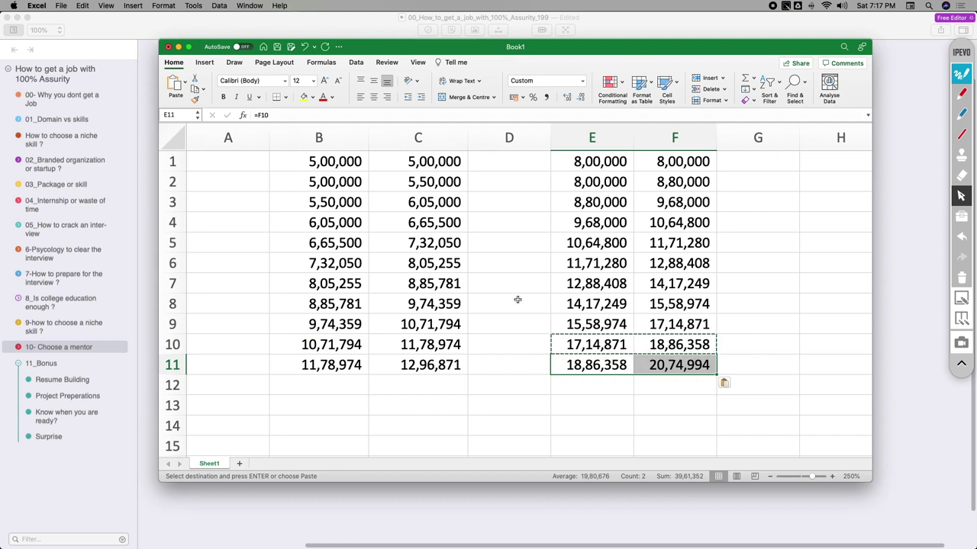
# Step: Set the starting amount in cell E1 to 1000000
pyautogui.doubleClick(582, 161)
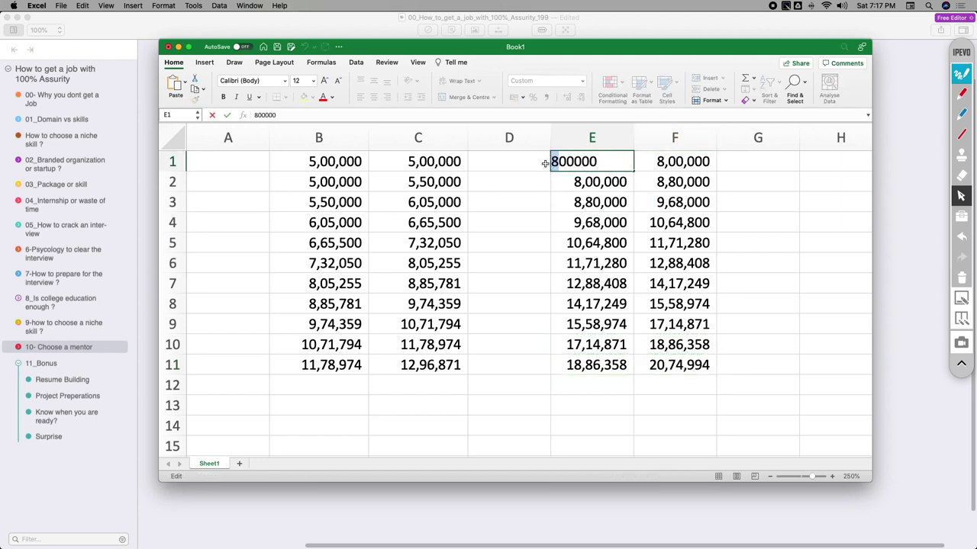
pyautogui.write('0')
pyautogui.click(558, 218)
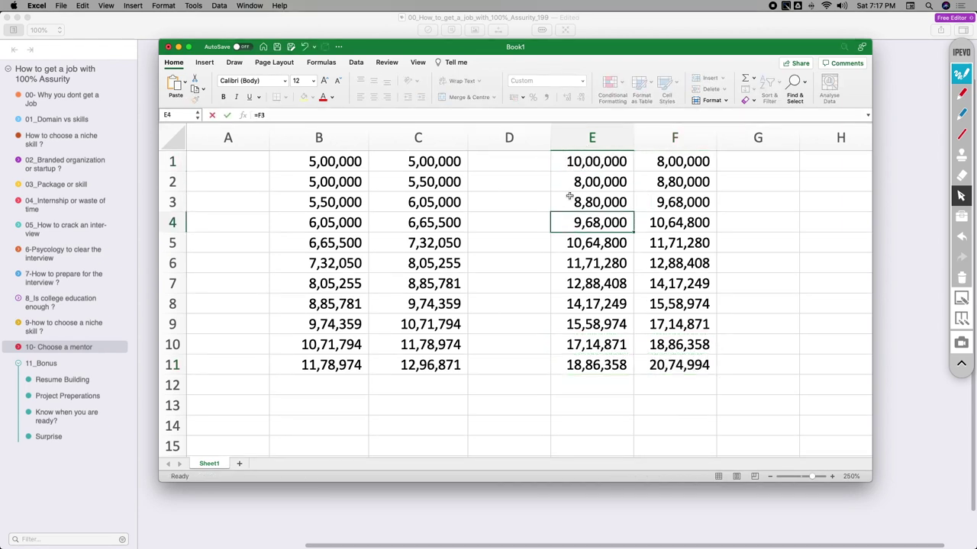
# Step: Copy the 1000000 starting amount in cell E1 into cell F1
pyautogui.click(621, 161)
pyautogui.hotkey('ctrl', 'c')
pyautogui.click(645, 162)
pyautogui.hotkey('ctrl', 'v')
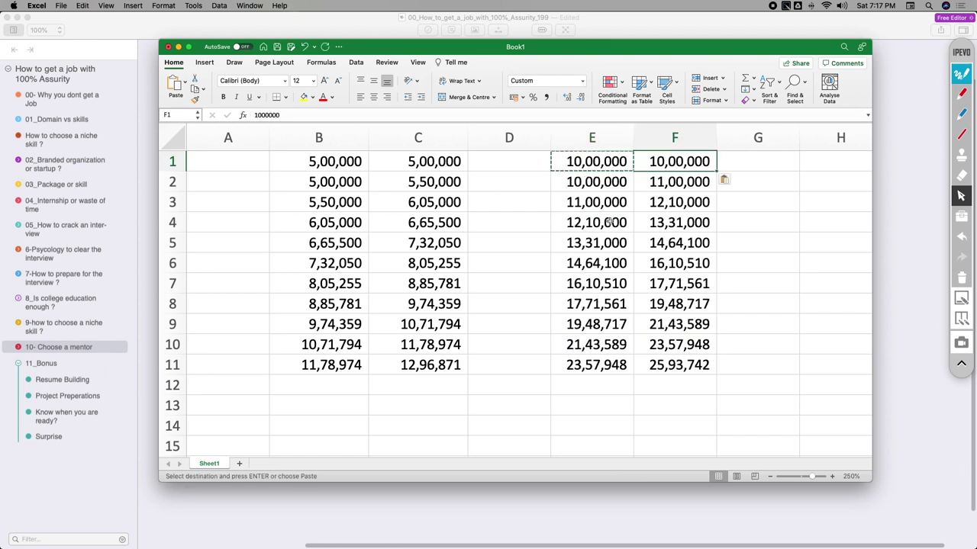
pyautogui.press('Escape')
# Step: Compare the final amounts in row 11 and the starting amounts in row 1 of both tables
pyautogui.moveTo(454, 366); pyautogui.dragTo(662, 366)
pyautogui.moveTo(345, 162); pyautogui.dragTo(589, 160)
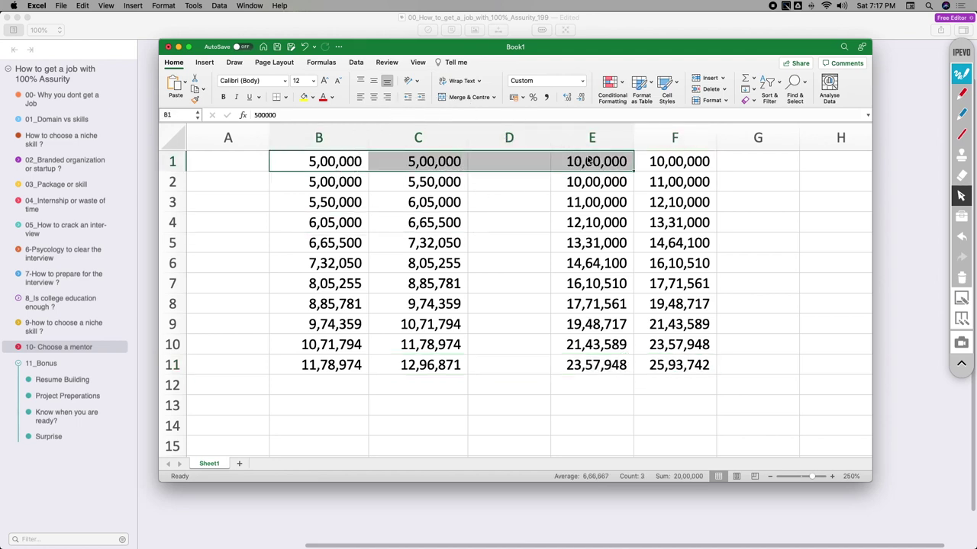
pyautogui.click(687, 370)
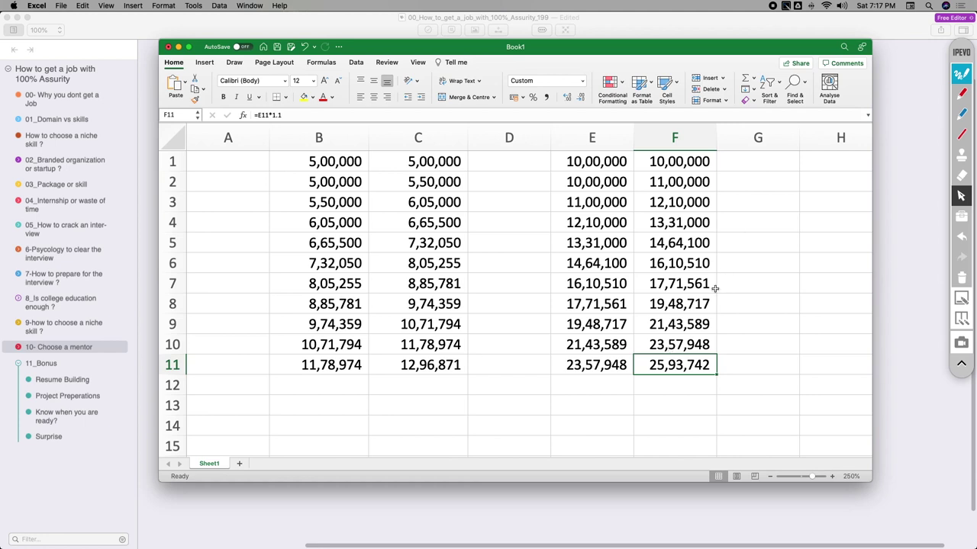
# Step: With the blue pen, draw a line alongside column F and an arrow from F11 to an underlined "35"
pyautogui.rightClick(692, 193)
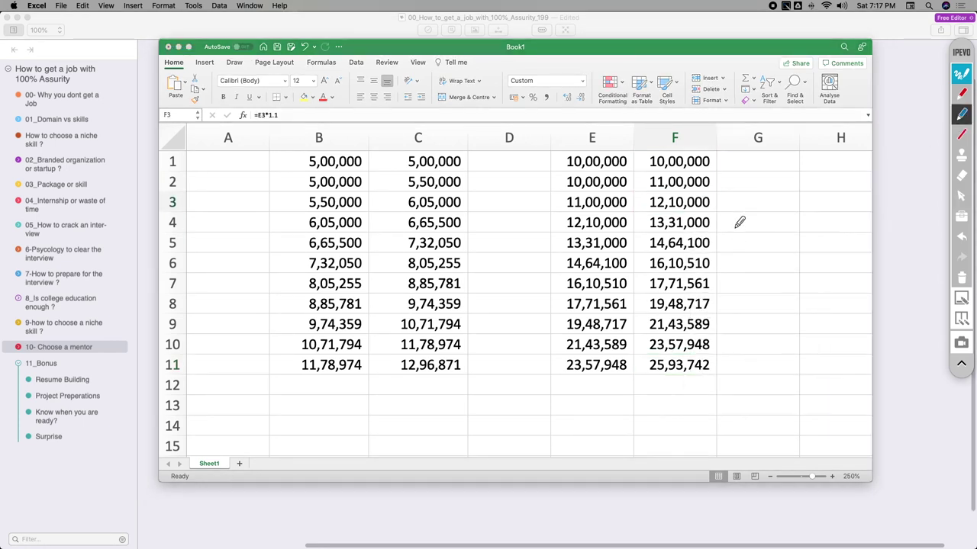
pyautogui.moveTo(723, 162); pyautogui.dragTo(723, 350)
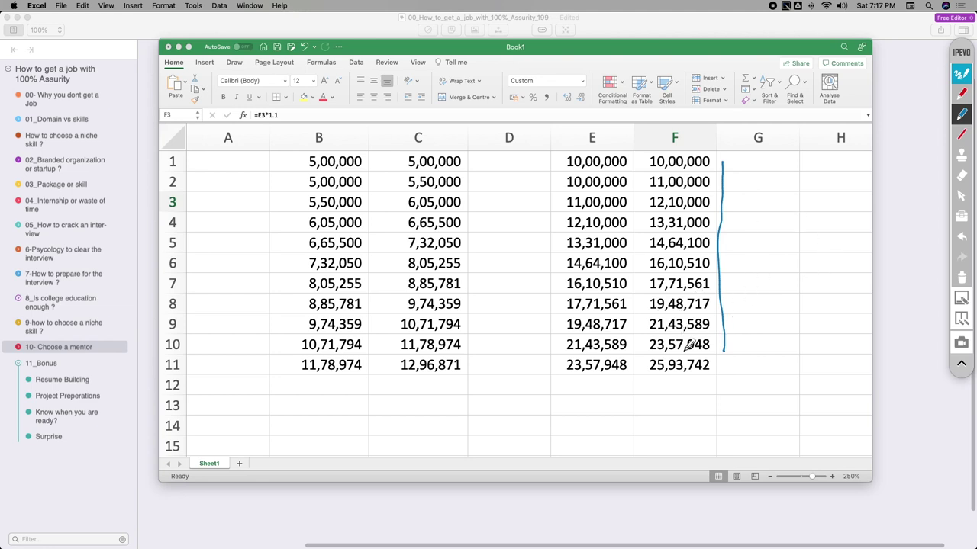
pyautogui.moveTo(717, 368)
pyautogui.mouseDown()
pyautogui.moveTo(741, 351)
pyautogui.moveTo(763, 351)
pyautogui.moveTo(759, 359)
pyautogui.moveTo(774, 338)
pyautogui.moveTo(795, 367)
pyautogui.mouseUp()
pyautogui.moveTo(735, 386); pyautogui.dragTo(803, 361)
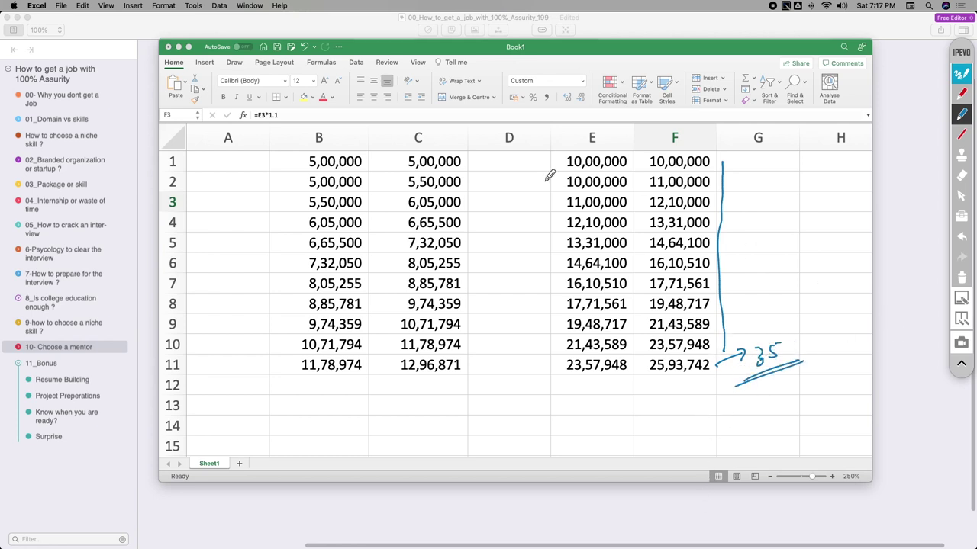
# Step: Draw a blue arrow from B1 to E1 and a bracket joining C11 and F11, labelled "12 La"
pyautogui.moveTo(328, 155)
pyautogui.mouseDown()
pyautogui.moveTo(563, 128)
pyautogui.moveTo(564, 145)
pyautogui.moveTo(576, 131)
pyautogui.mouseUp()
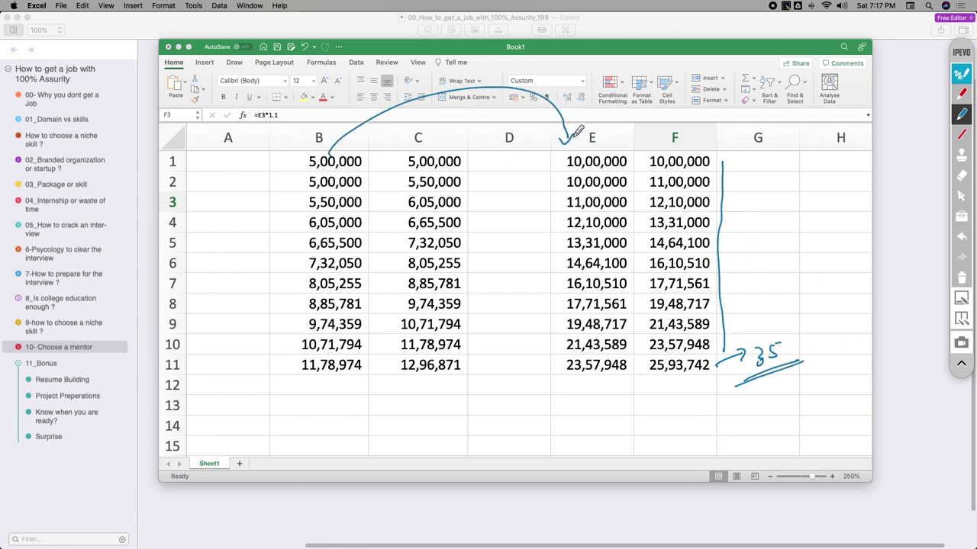
pyautogui.moveTo(435, 383)
pyautogui.mouseDown()
pyautogui.moveTo(433, 408)
pyautogui.moveTo(657, 413)
pyautogui.moveTo(679, 373)
pyautogui.mouseUp()
pyautogui.moveTo(546, 424)
pyautogui.mouseDown()
pyautogui.moveTo(543, 439)
pyautogui.moveTo(590, 426)
pyautogui.mouseUp()
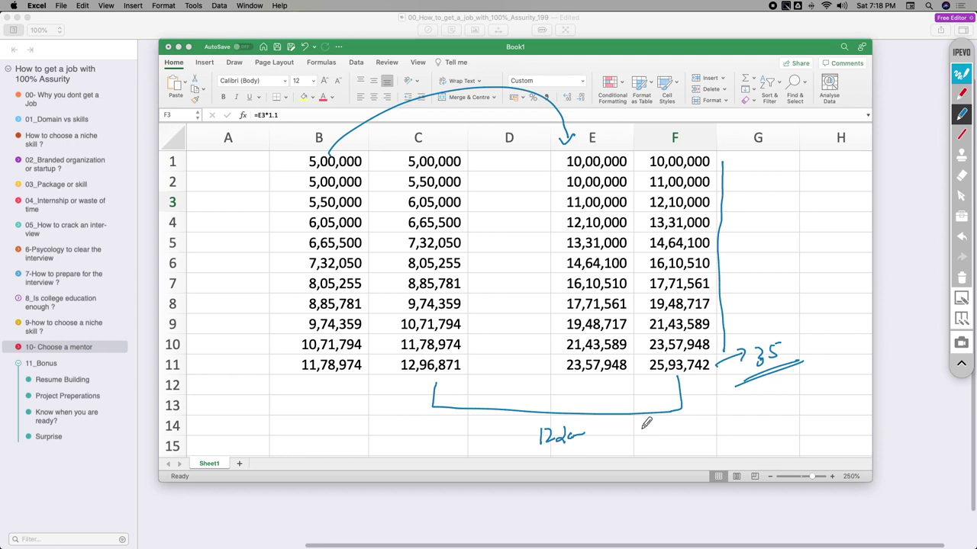
# Step: Write an underlined "1 Lakh" below the "35" note and circle the "12 La" label in blue
pyautogui.moveTo(727, 405)
pyautogui.mouseDown()
pyautogui.moveTo(727, 428)
pyautogui.moveTo(780, 408)
pyautogui.mouseUp()
pyautogui.moveTo(723, 439)
pyautogui.mouseDown()
pyautogui.moveTo(800, 420)
pyautogui.moveTo(753, 431)
pyautogui.mouseUp()
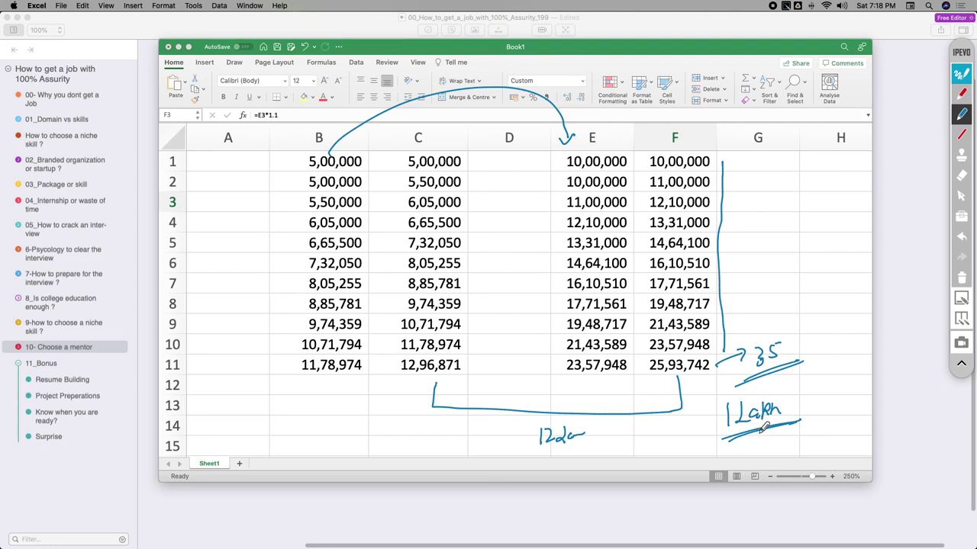
pyautogui.moveTo(582, 416); pyautogui.dragTo(591, 452)
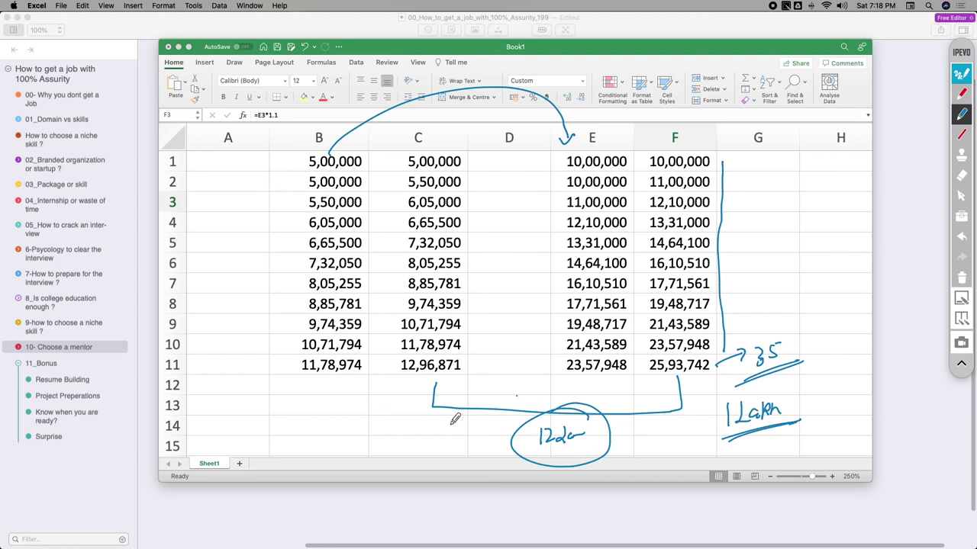
# Step: Clear all the pen drawings, return to the pointer tool and switch to the MindNode mind map
pyautogui.click(961, 280)
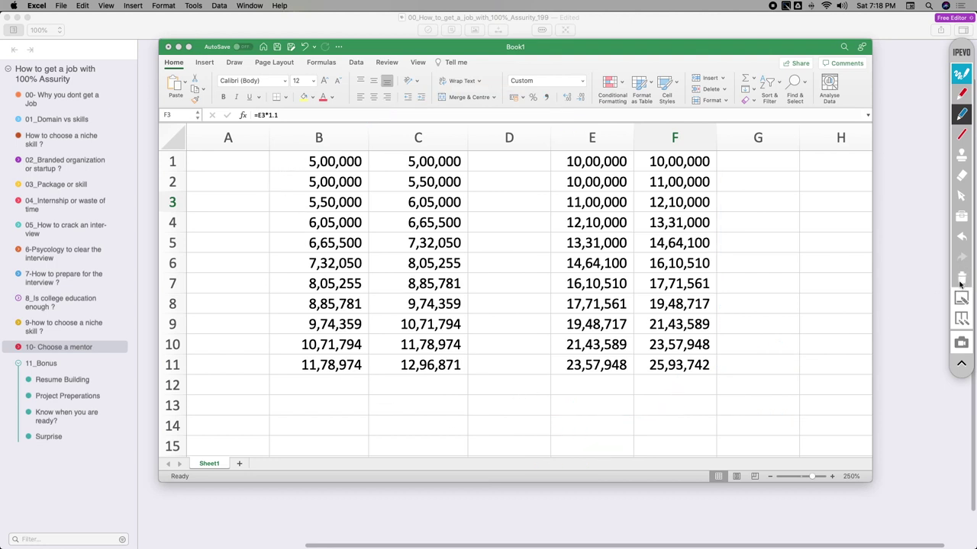
pyautogui.click(961, 196)
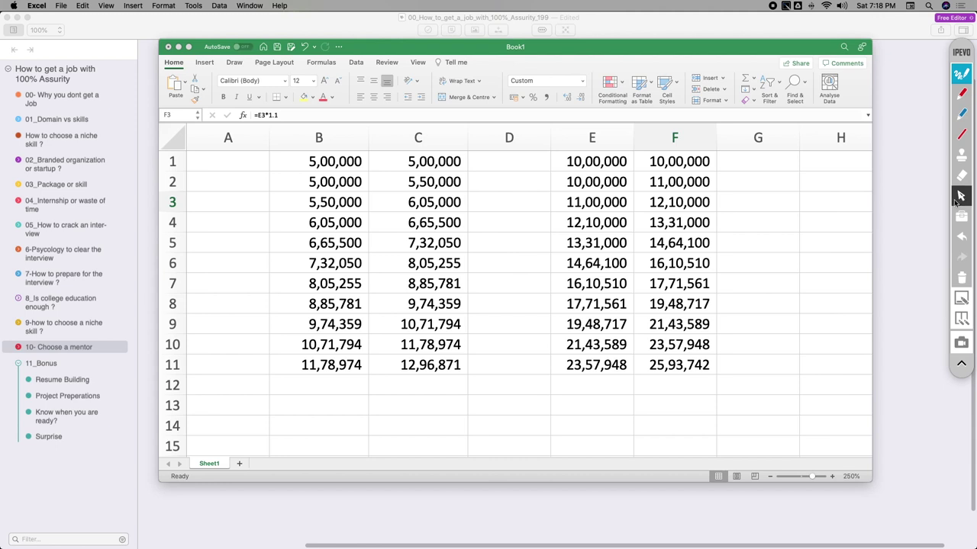
pyautogui.click(931, 219)
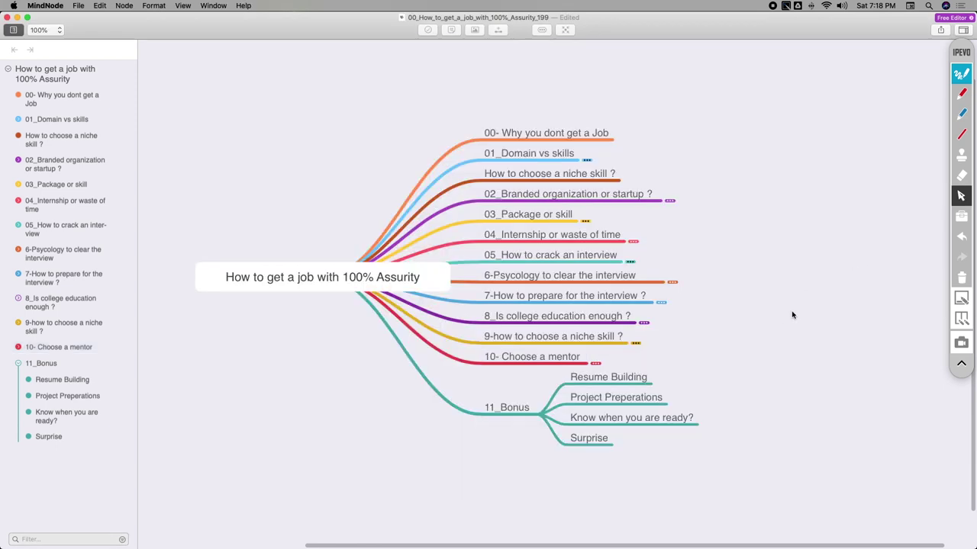